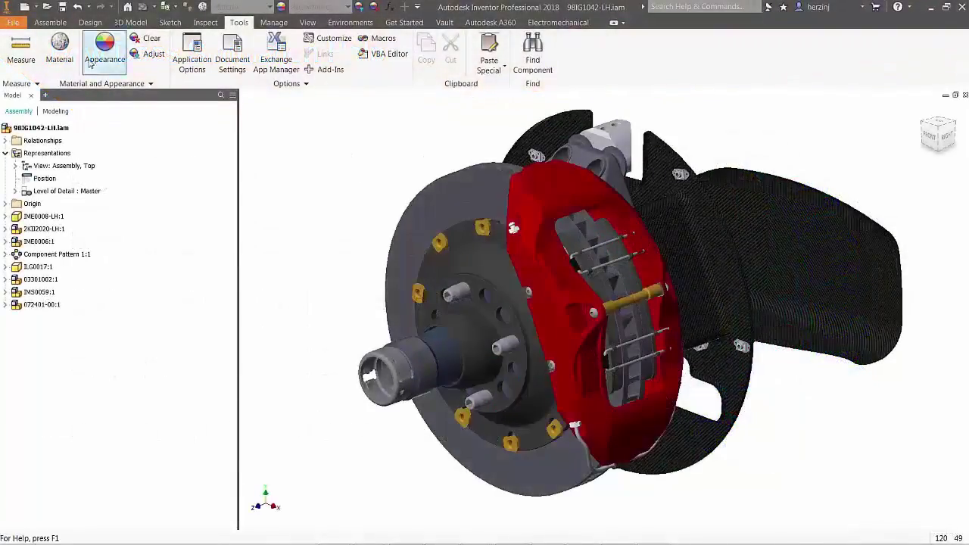
# Suppress every browser component except the rotor assembly 03301002:1
pyautogui.click(43, 216)
pyautogui.keyDown('shift'); pyautogui.click(42, 304); pyautogui.keyUp('shift')
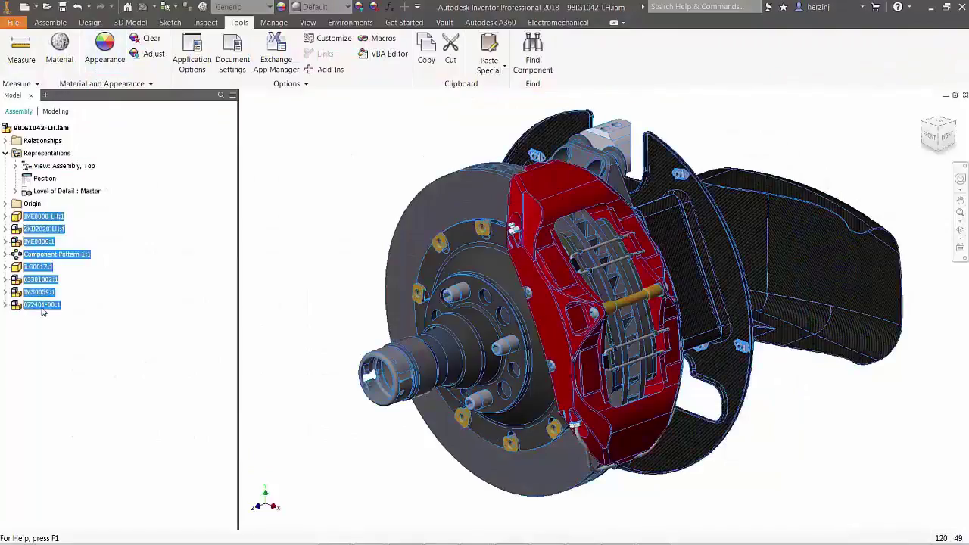
pyautogui.keyDown('ctrl'); pyautogui.click(40, 293); pyautogui.keyUp('ctrl')
pyautogui.keyDown('ctrl'); pyautogui.click(40, 279); pyautogui.keyUp('ctrl')
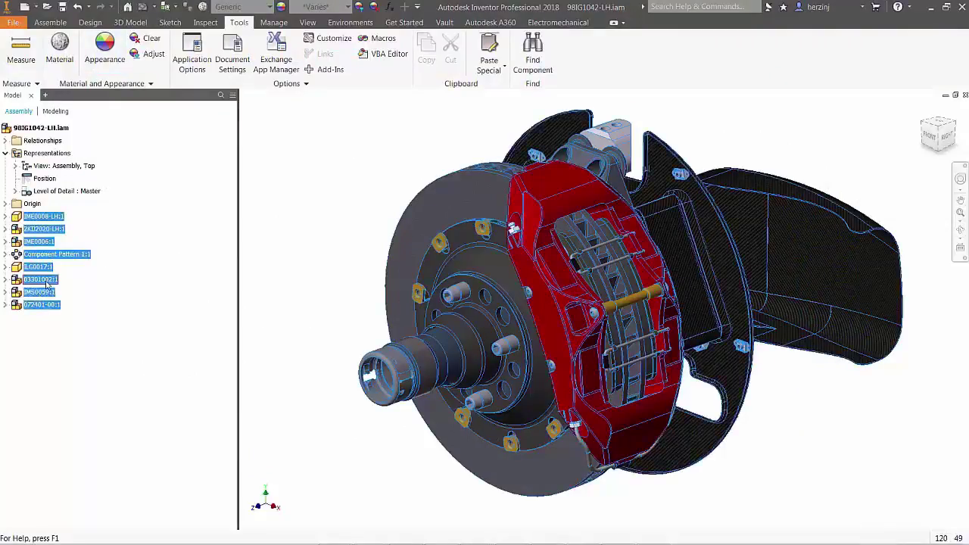
pyautogui.keyDown('ctrl'); pyautogui.click(40, 292); pyautogui.keyUp('ctrl')
pyautogui.rightClick(45, 274)
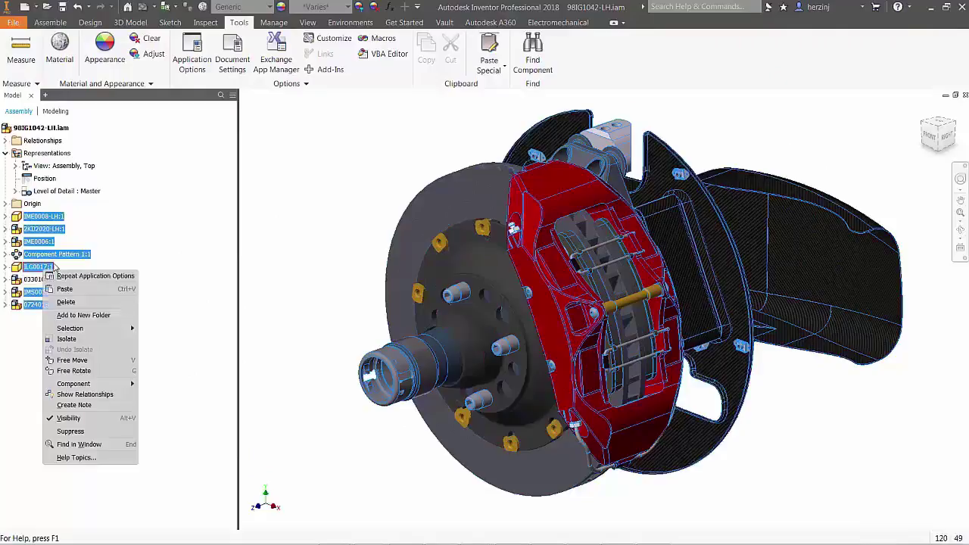
pyautogui.click(80, 438)
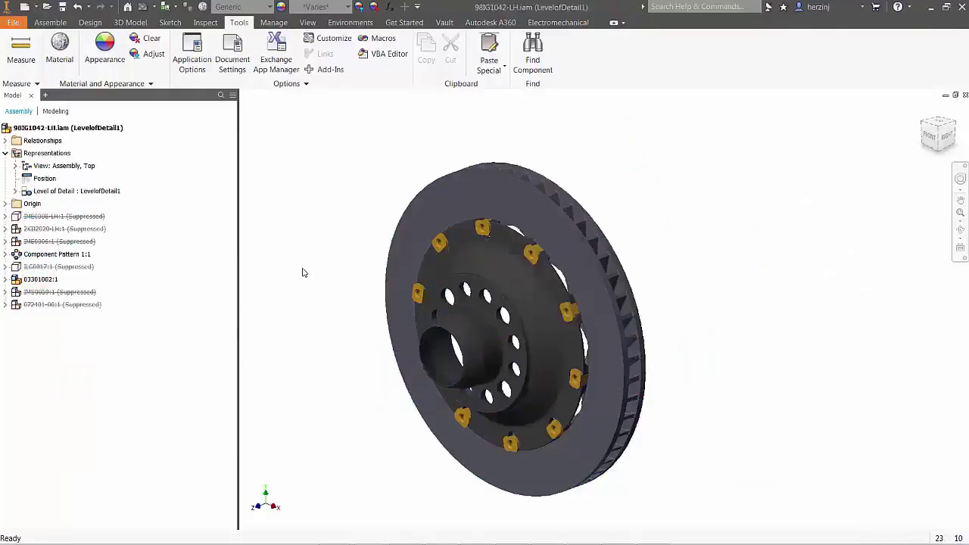
# Suppress the rotor disc and Component Pattern 6:1, then view the remaining hub from the front
pyautogui.click(5, 279)
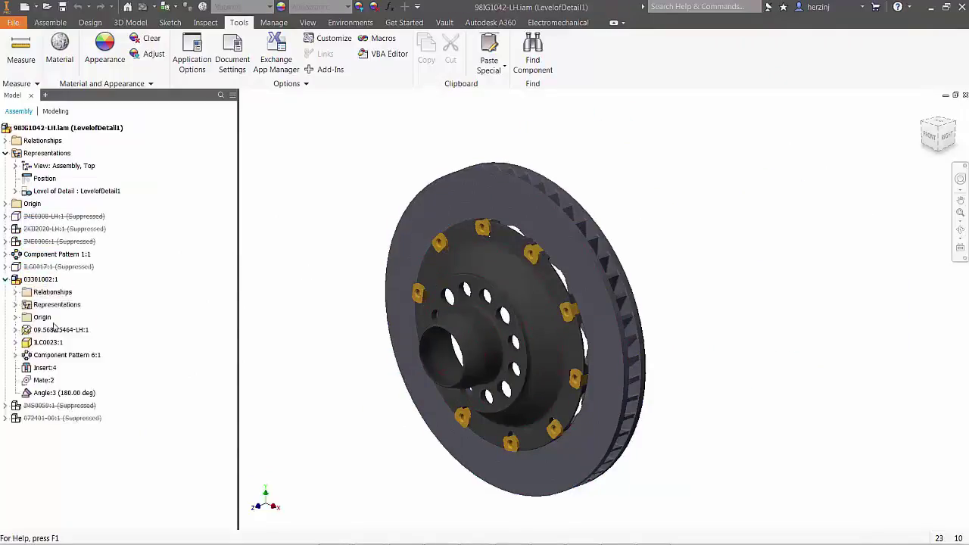
pyautogui.click(54, 330)
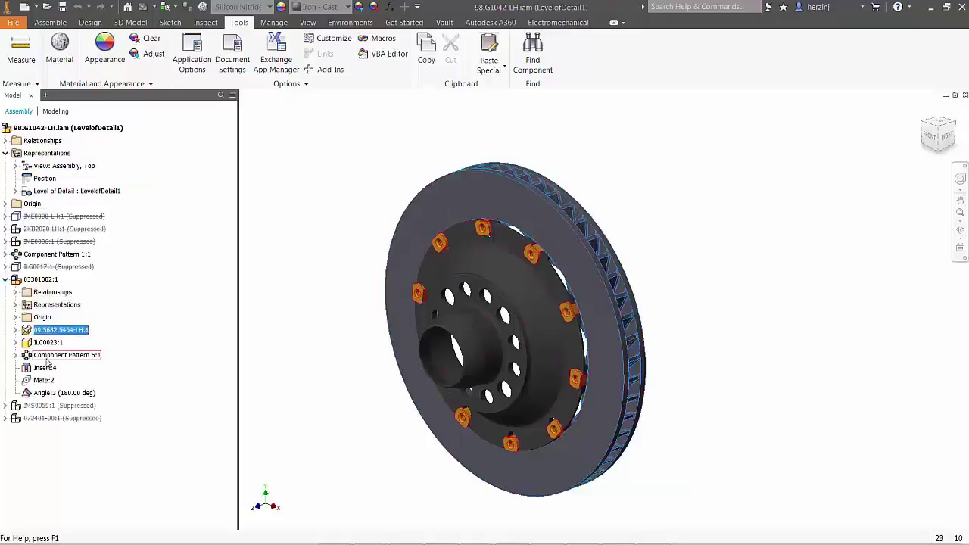
pyautogui.keyDown('ctrl'); pyautogui.click(53, 355); pyautogui.keyUp('ctrl')
pyautogui.rightClick(47, 356)
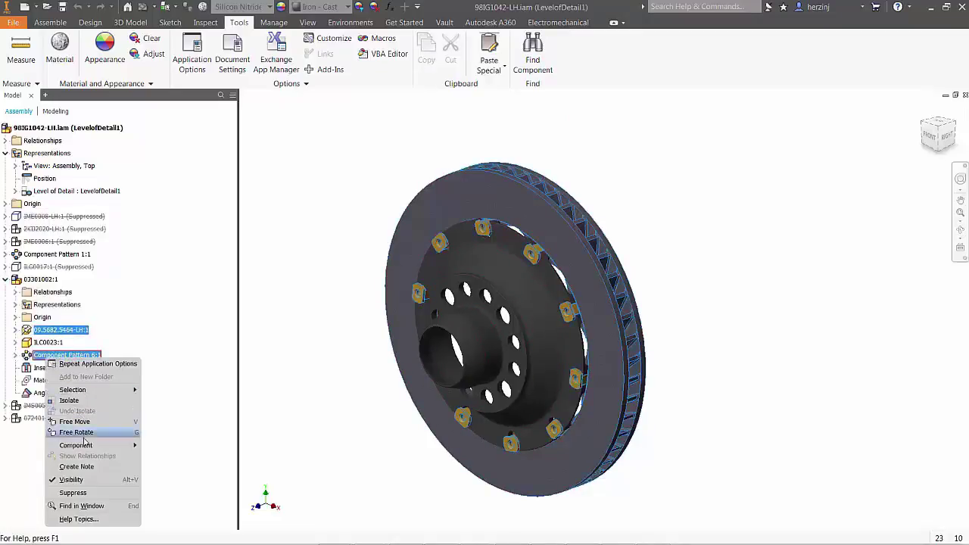
pyautogui.click(271, 390)
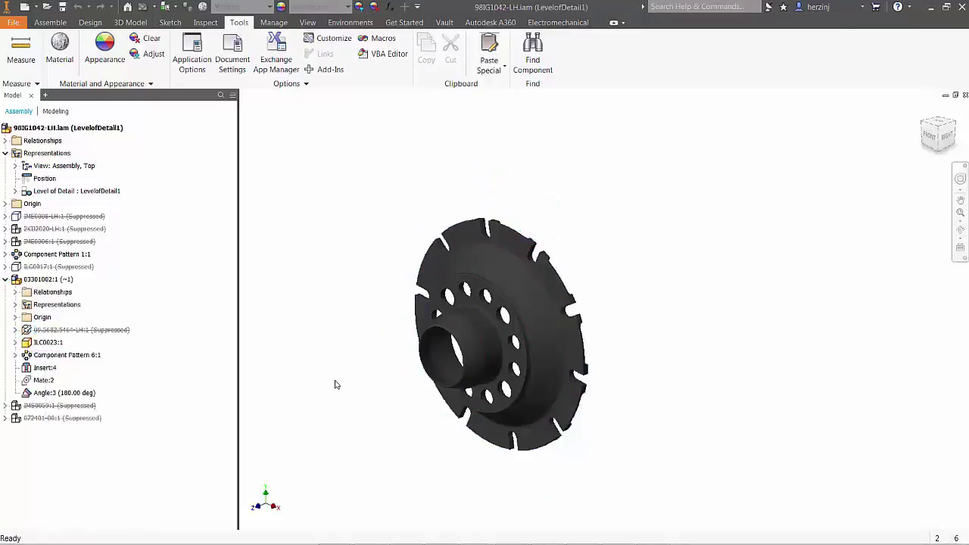
pyautogui.click(936, 141)
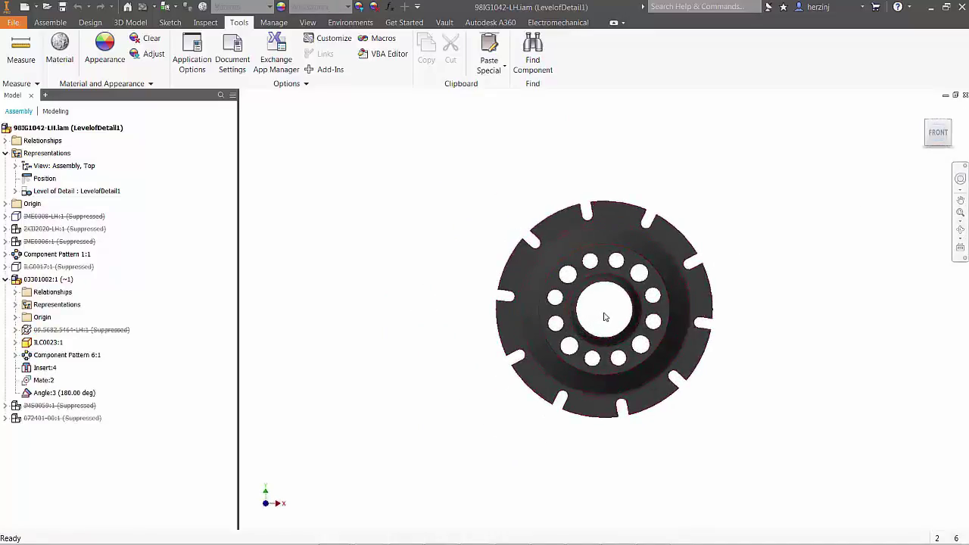
pyautogui.scroll(3, 606, 310)
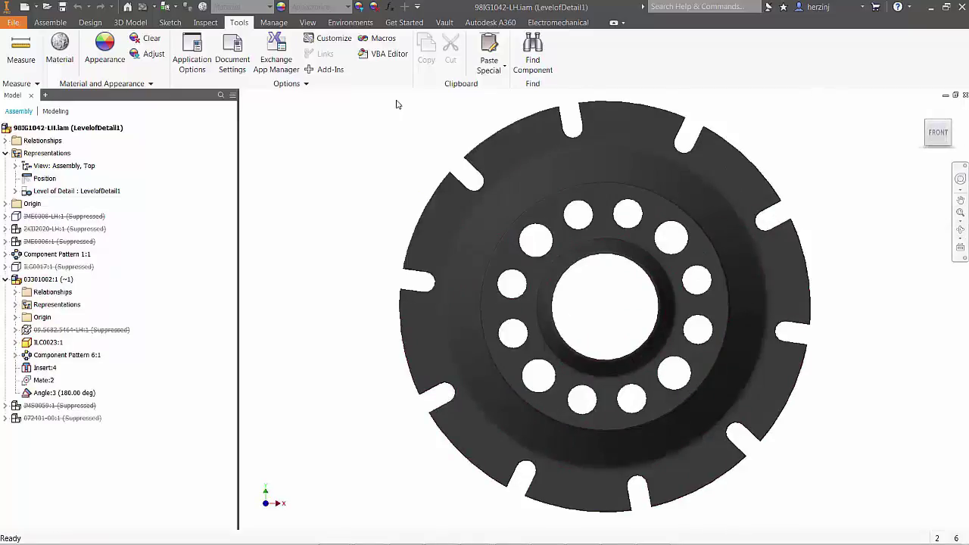
# Enter the Autodesk Nastran In-CAD environment and open the material settings for the hub solid
pyautogui.click(350, 22)
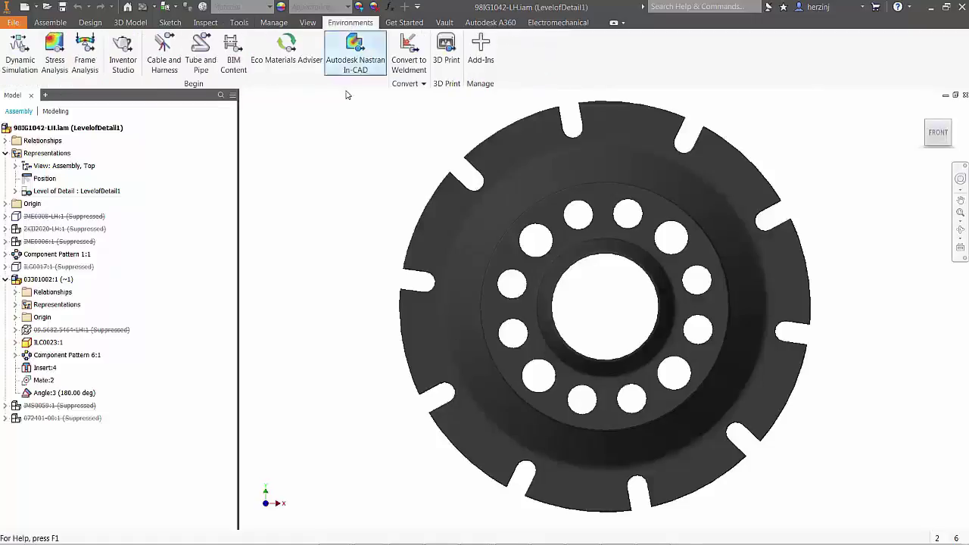
pyautogui.click(355, 54)
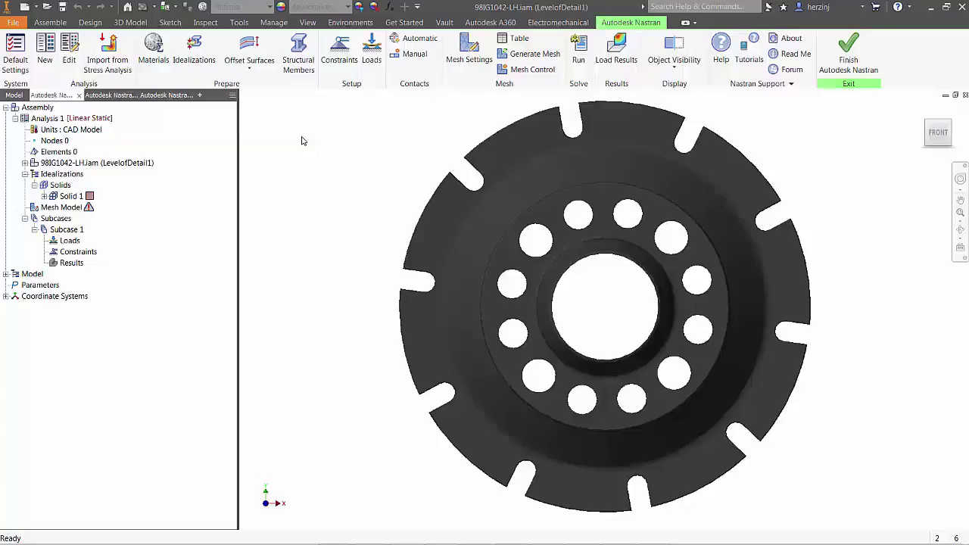
pyautogui.click(154, 50)
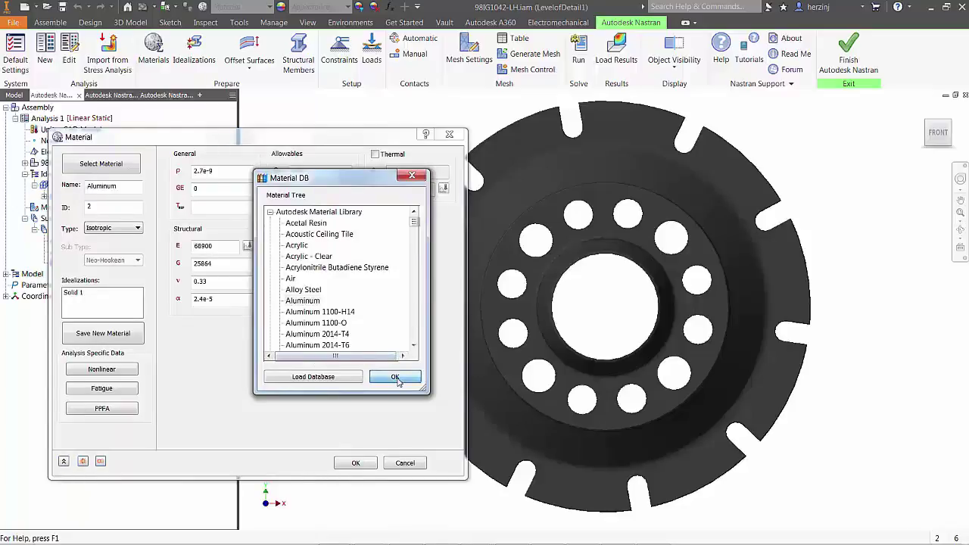
# Assign Aluminum to Solid 1, then fix the hub's bolt-hole faces as Constraint 1
pyautogui.click(394, 377)
pyautogui.click(355, 463)
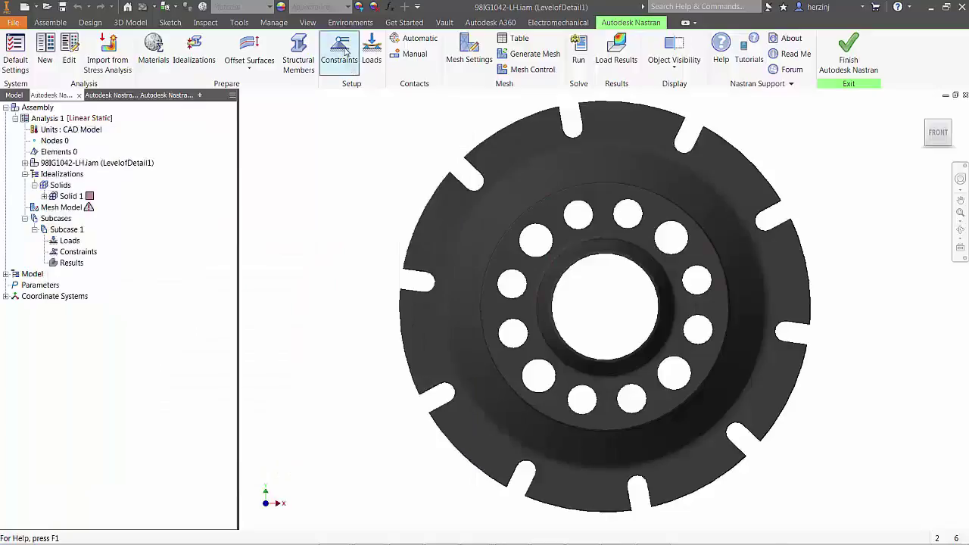
pyautogui.click(340, 49)
pyautogui.moveTo(172, 148); pyautogui.dragTo(274, 109)
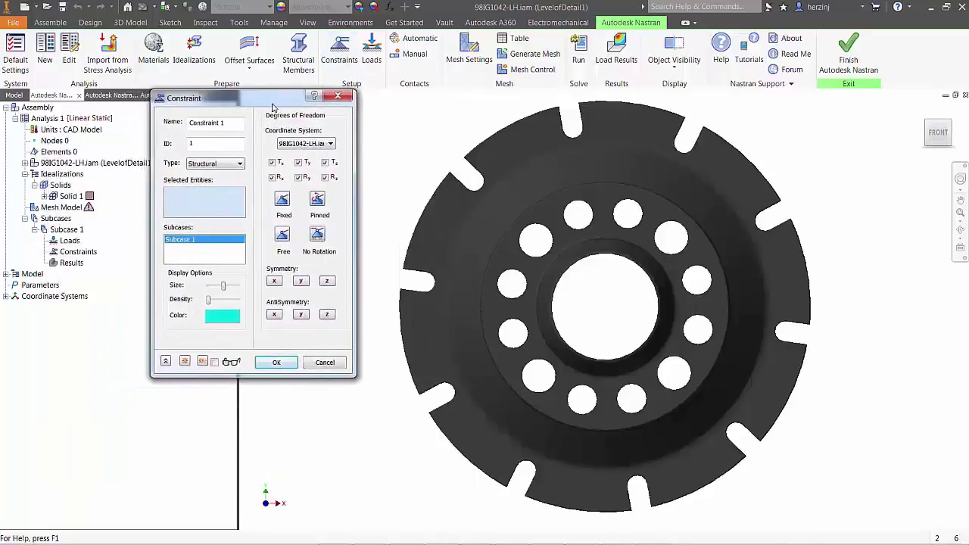
pyautogui.click(948, 123)
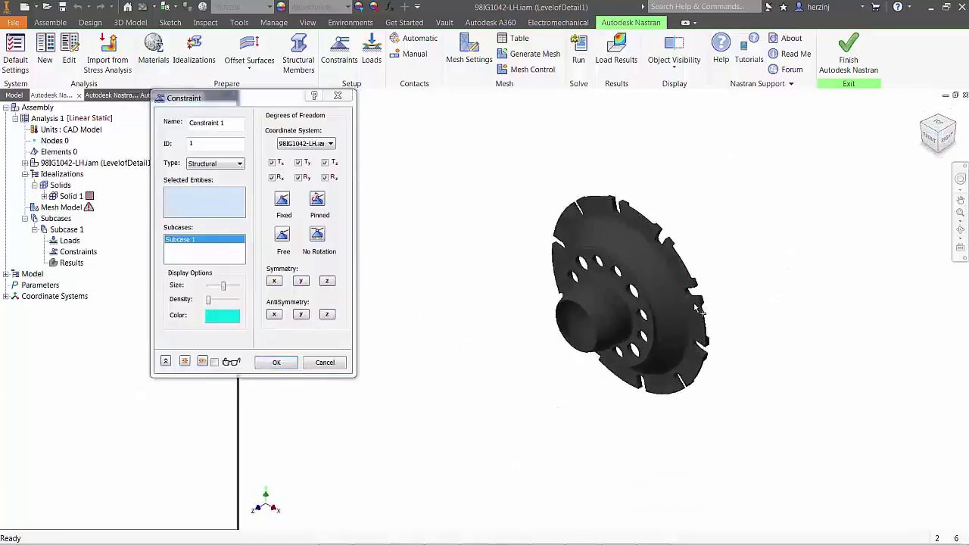
pyautogui.scroll(-3, 630, 326)
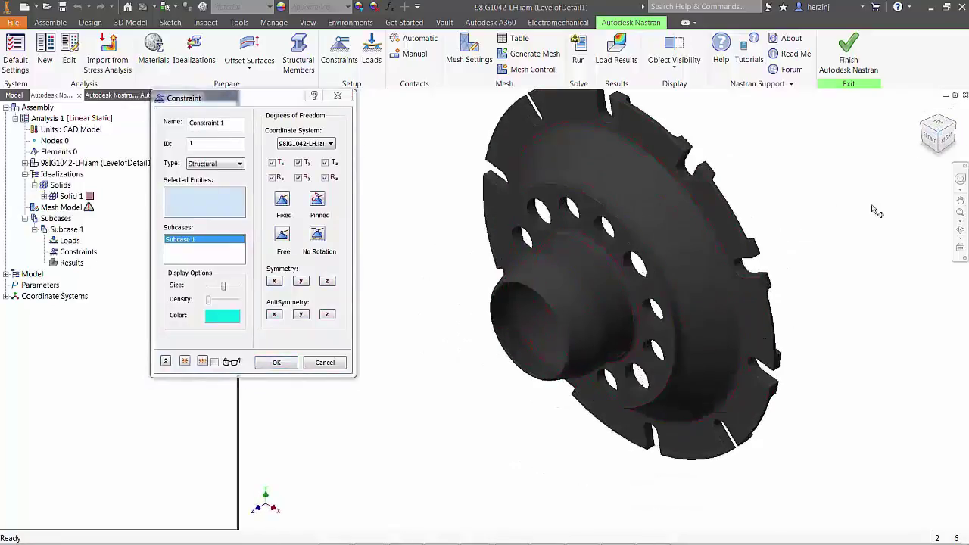
pyautogui.click(960, 201)
pyautogui.moveTo(530, 174); pyautogui.dragTo(523, 207)
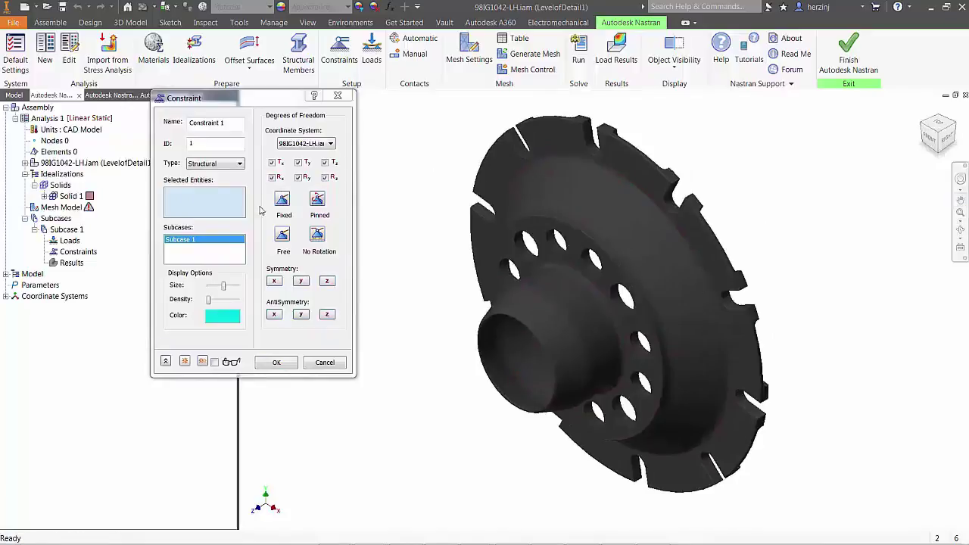
pyautogui.click(512, 271)
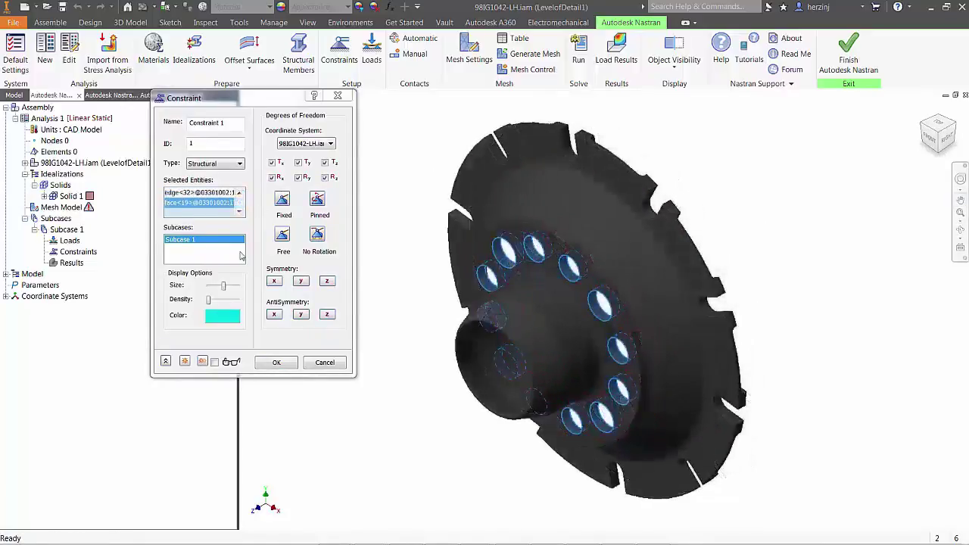
pyautogui.click(276, 363)
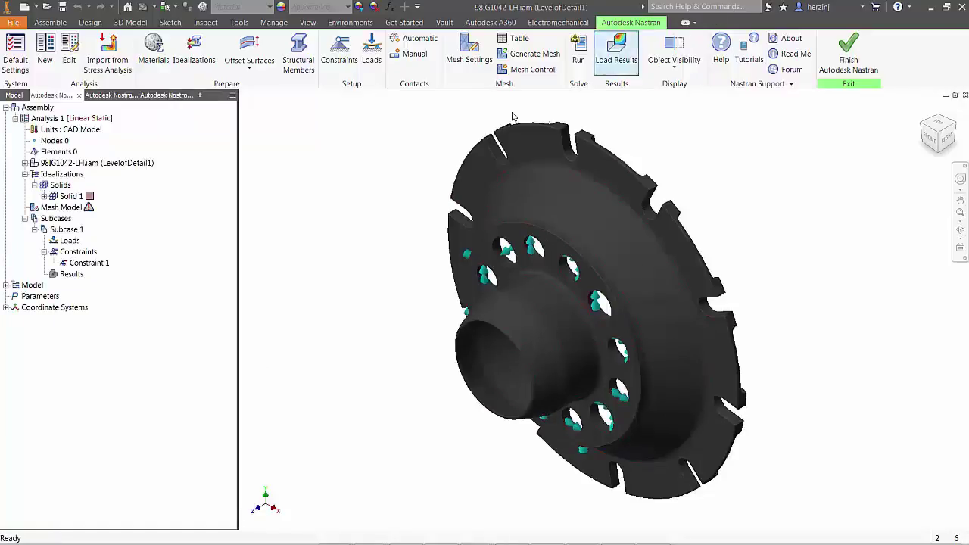
# Apply a bearing load of -20000 N in Fx to the hub's bore face
pyautogui.click(371, 42)
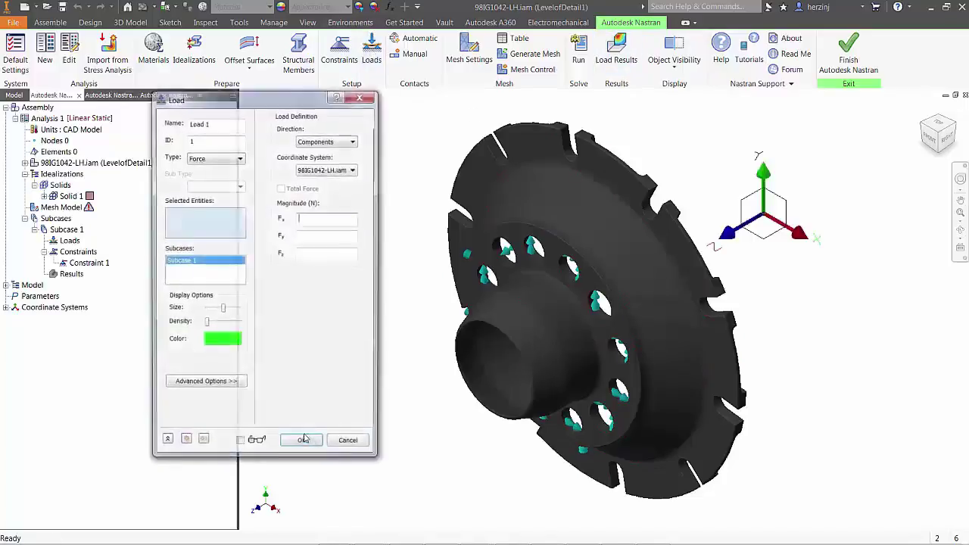
pyautogui.click(219, 157)
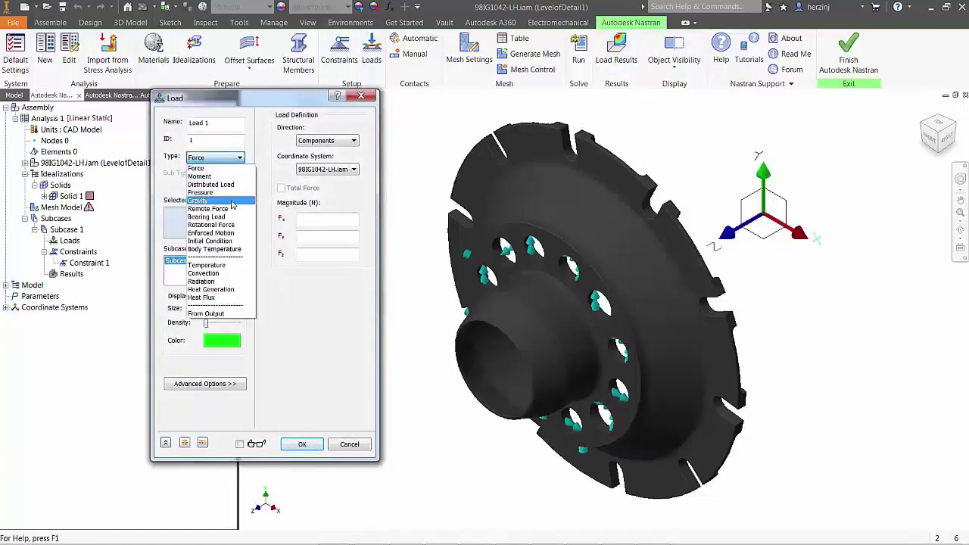
pyautogui.click(216, 218)
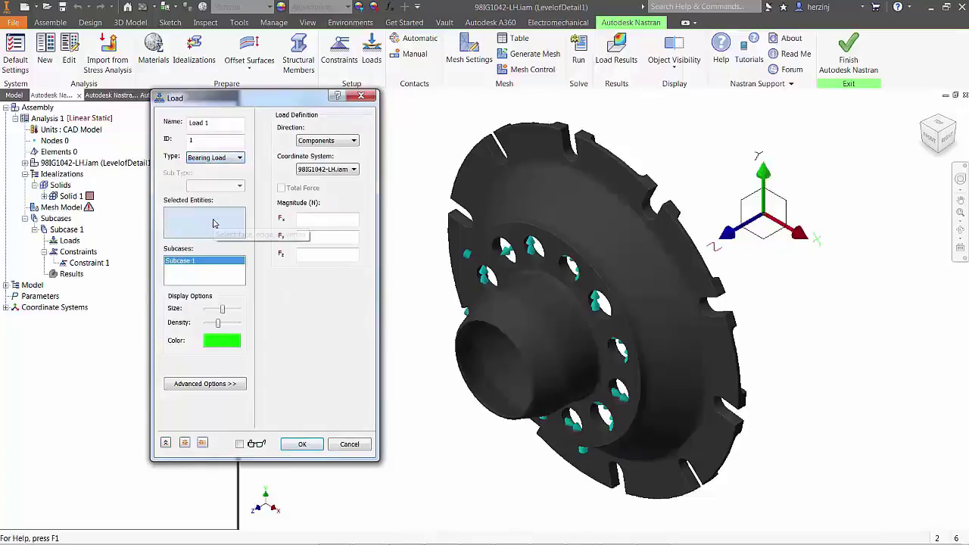
pyautogui.click(534, 344)
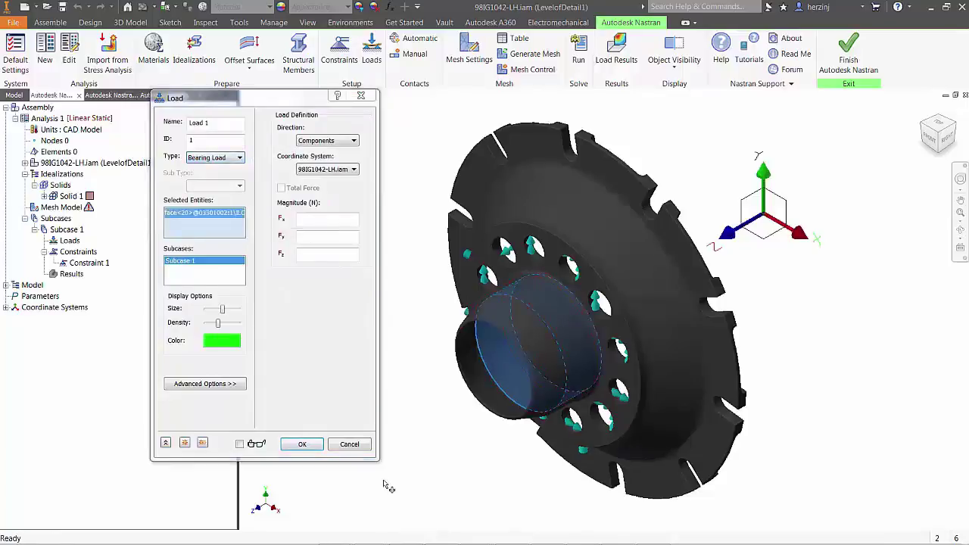
pyautogui.click(326, 218)
pyautogui.write('-20000')
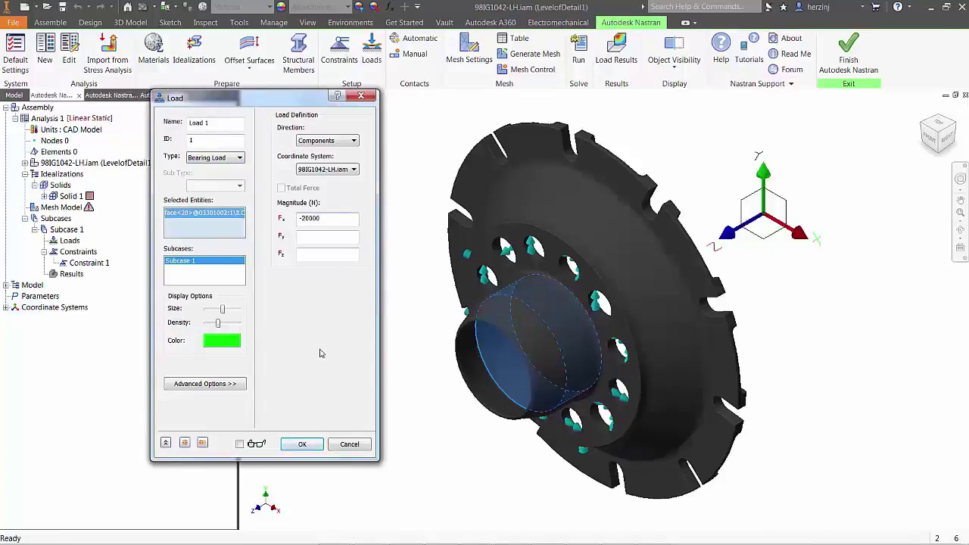
pyautogui.click(307, 445)
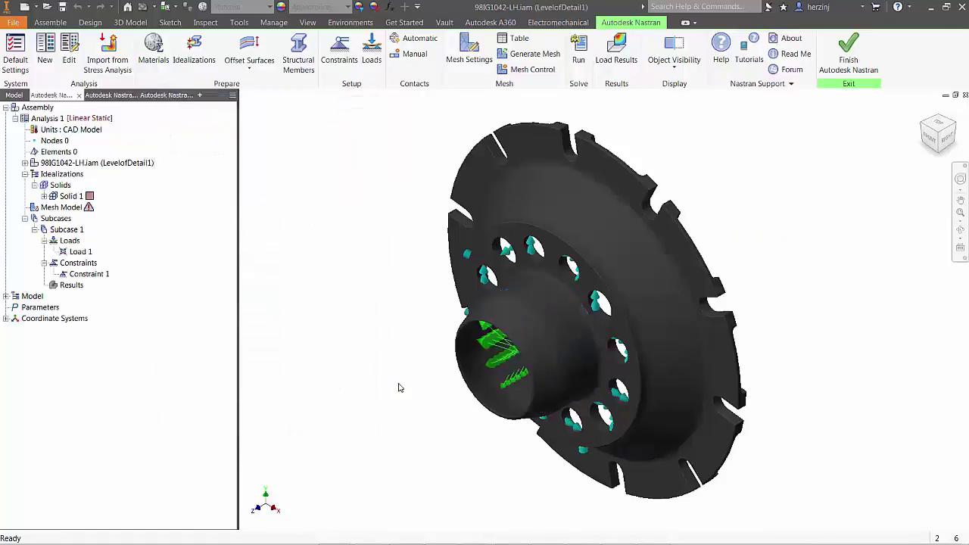
# Show the hub's stress results in psi
pyautogui.moveTo(938, 135); pyautogui.dragTo(860, 302)
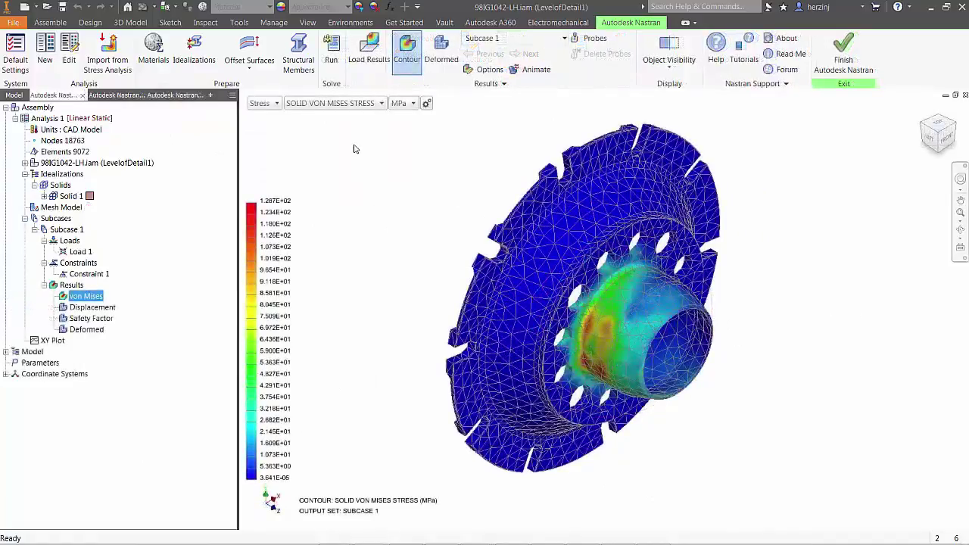
pyautogui.click(412, 103)
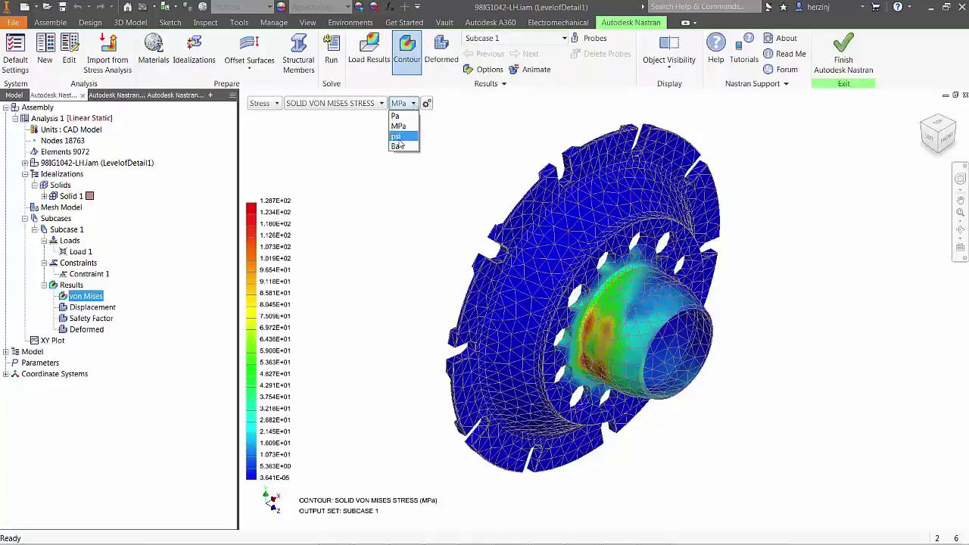
pyautogui.click(397, 137)
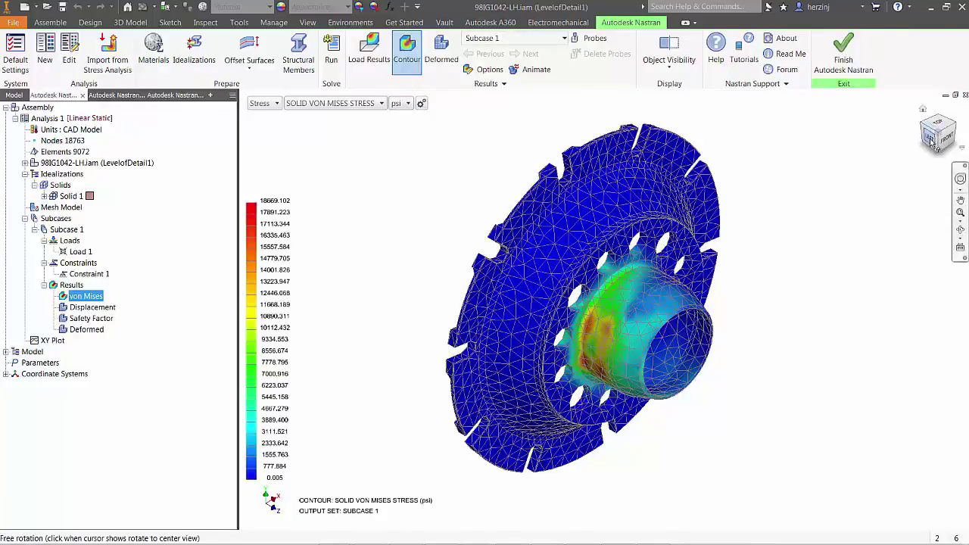
# Switch the result display to displacement, viewed from the left, then an angled 3D view
pyautogui.moveTo(934, 130); pyautogui.dragTo(887, 171)
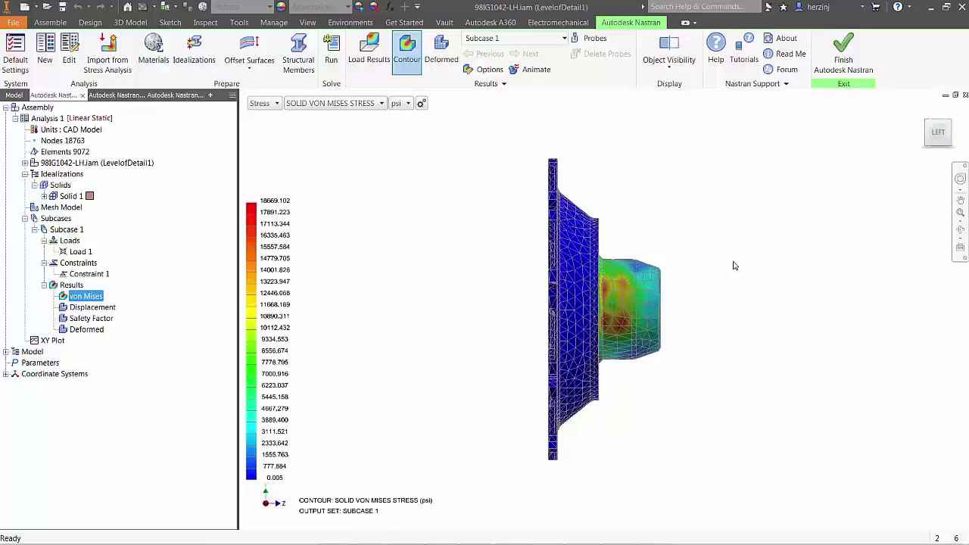
pyautogui.click(277, 104)
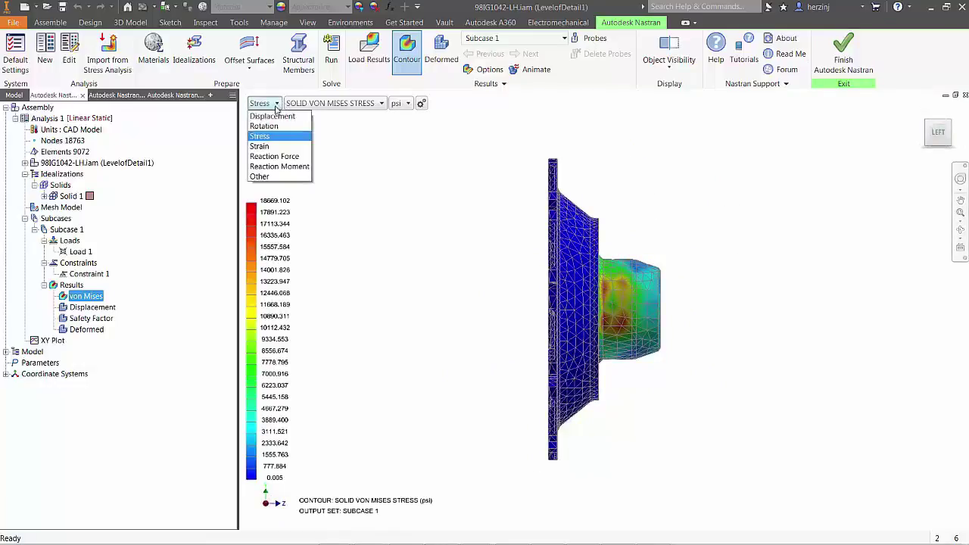
pyautogui.click(272, 116)
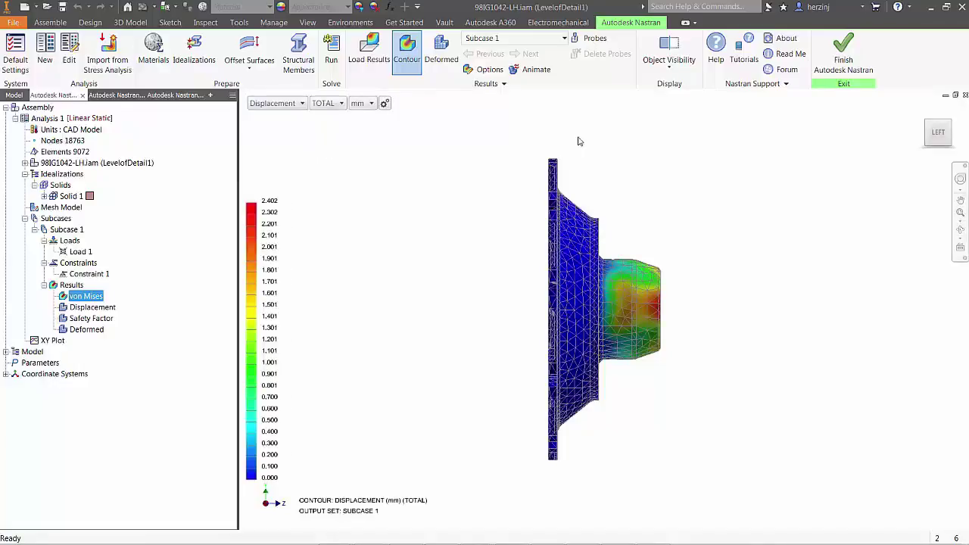
pyautogui.click(944, 128)
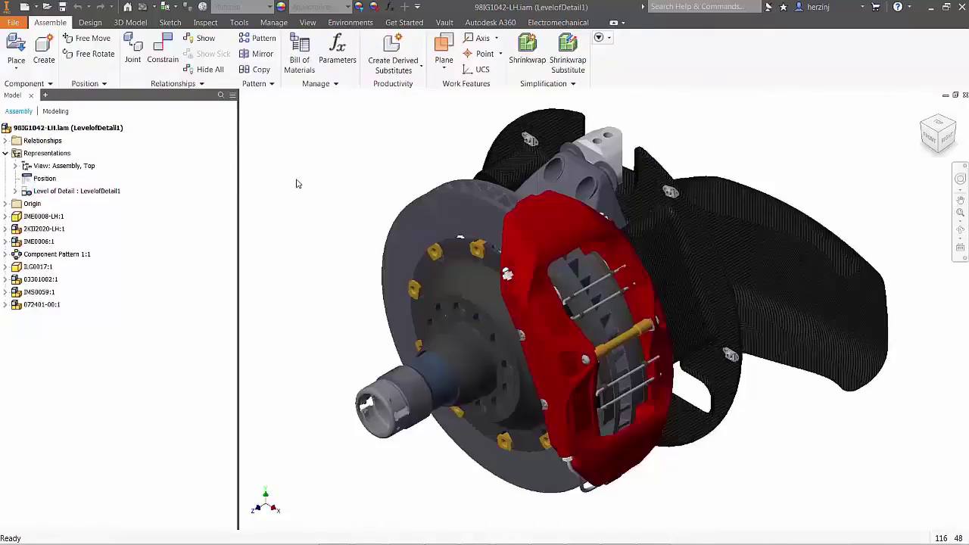
# Suppress all components except rotor assembly 03301002:1, then expand it and bring up the hub's actions
pyautogui.click(43, 217)
pyautogui.keyDown('shift'); pyautogui.click(41, 305); pyautogui.keyUp('shift')
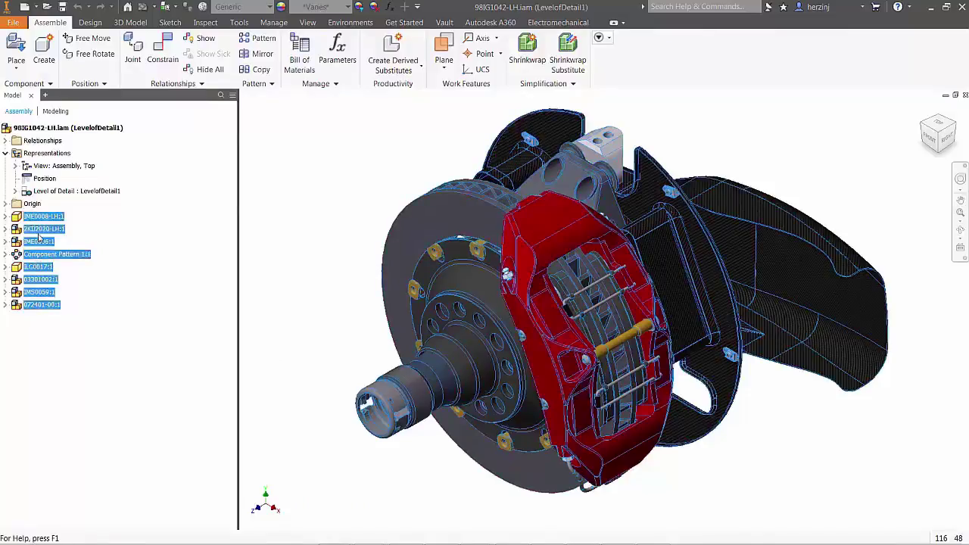
pyautogui.keyDown('ctrl'); pyautogui.click(34, 279); pyautogui.keyUp('ctrl')
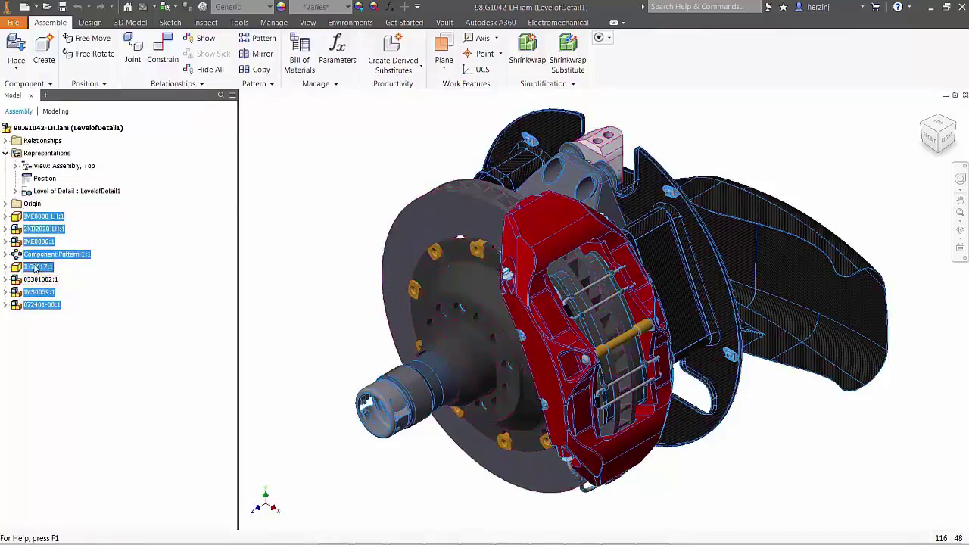
pyautogui.rightClick(35, 267)
pyautogui.click(110, 389)
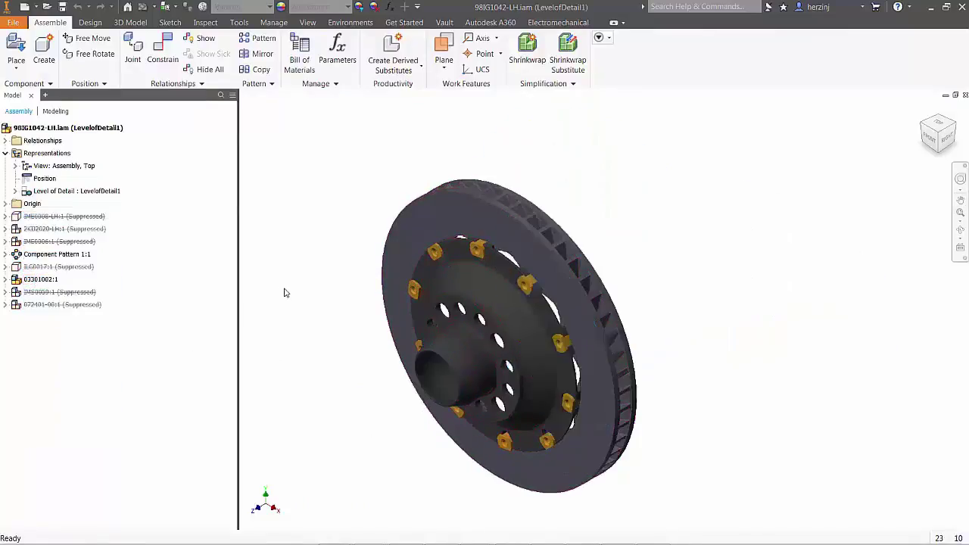
pyautogui.click(6, 280)
pyautogui.rightClick(42, 342)
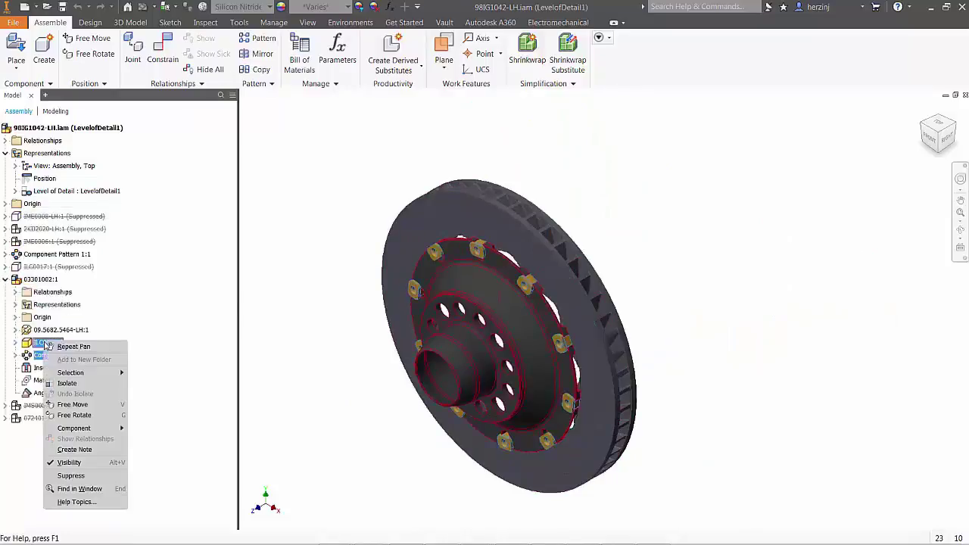
# Suppress the hub, leaving only the disc rotor, and launch Autodesk Nastran In-CAD
pyautogui.click(71, 475)
pyautogui.keyDown('shift'); pyautogui.moveTo(629, 252); pyautogui.dragTo(686, 245, button='middle'); pyautogui.keyUp('shift')
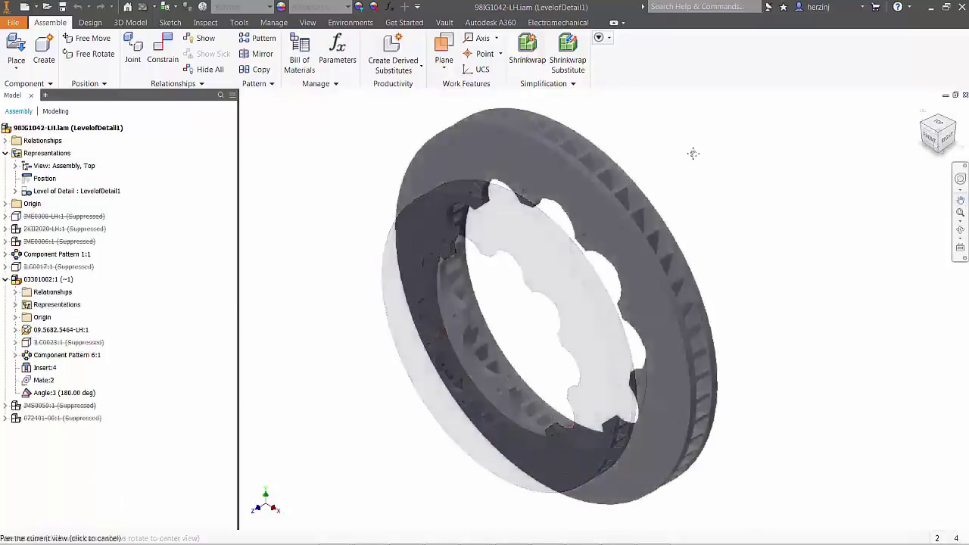
pyautogui.click(350, 22)
pyautogui.click(351, 44)
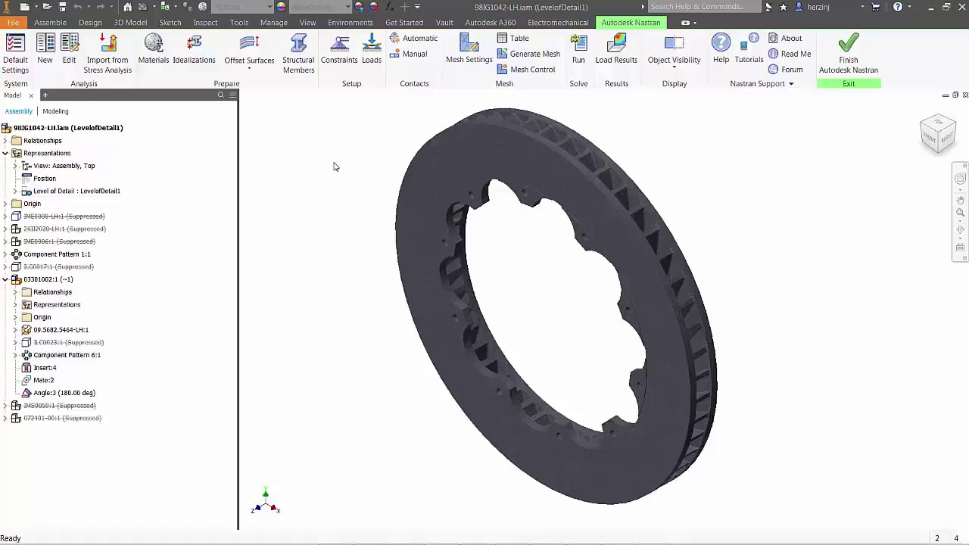
# Change Analysis 1's type to Linear Steady State Heat Transfer
pyautogui.click(69, 53)
pyautogui.click(348, 191)
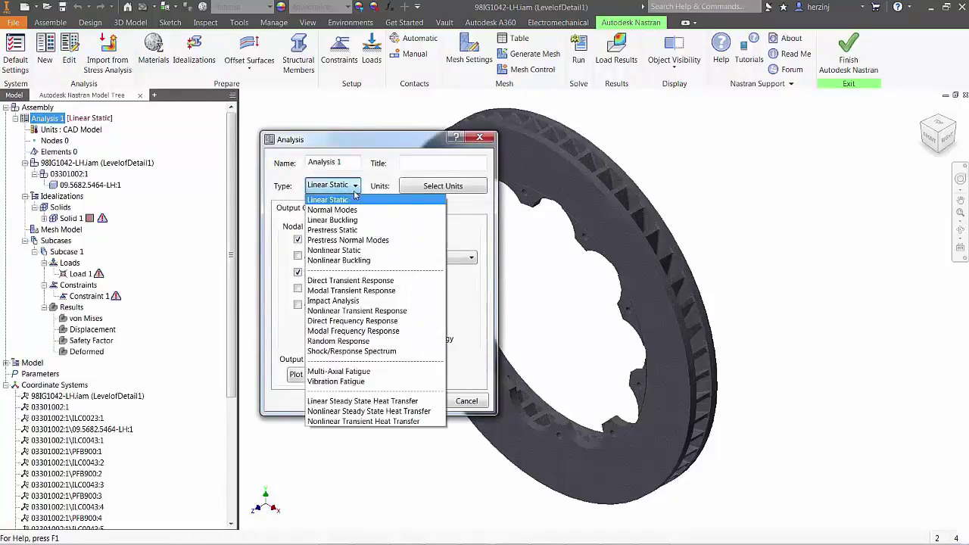
pyautogui.click(413, 403)
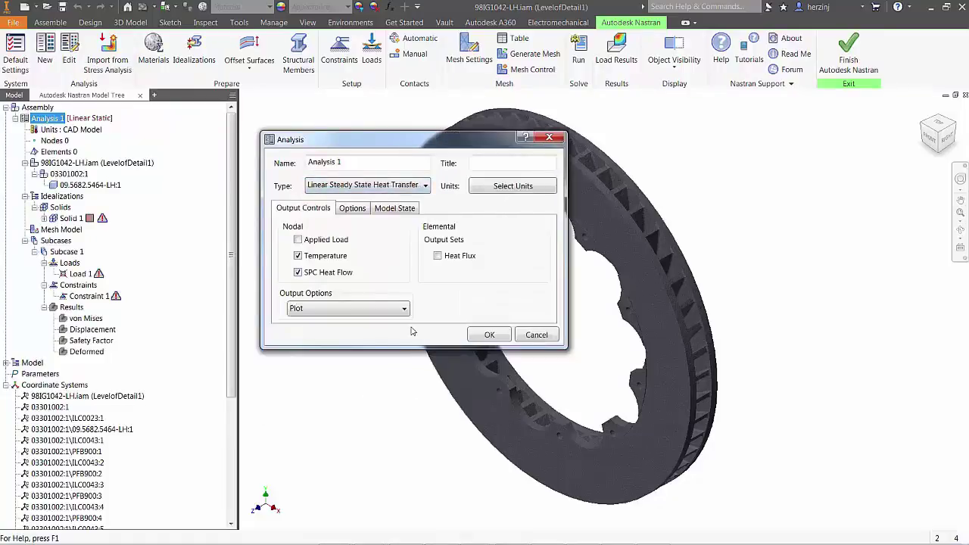
pyautogui.click(490, 334)
pyautogui.click(371, 51)
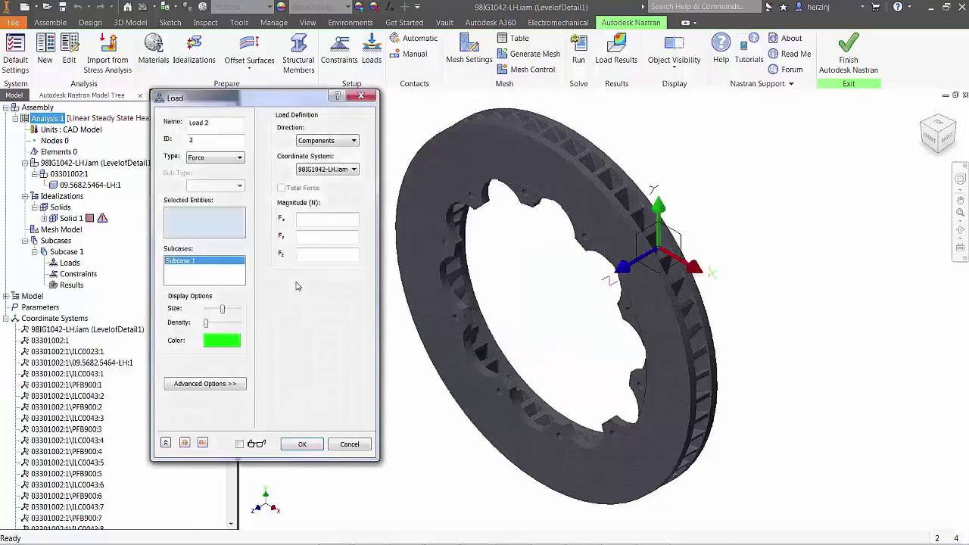
# Add a convection load on both flat rotor faces with 293 K ambient and coefficient .5458
pyautogui.click(239, 158)
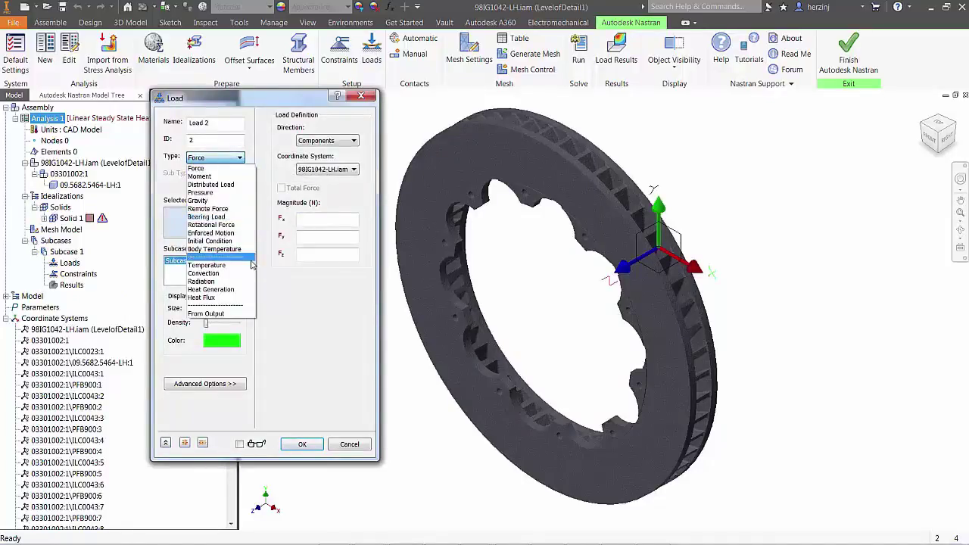
pyautogui.click(220, 273)
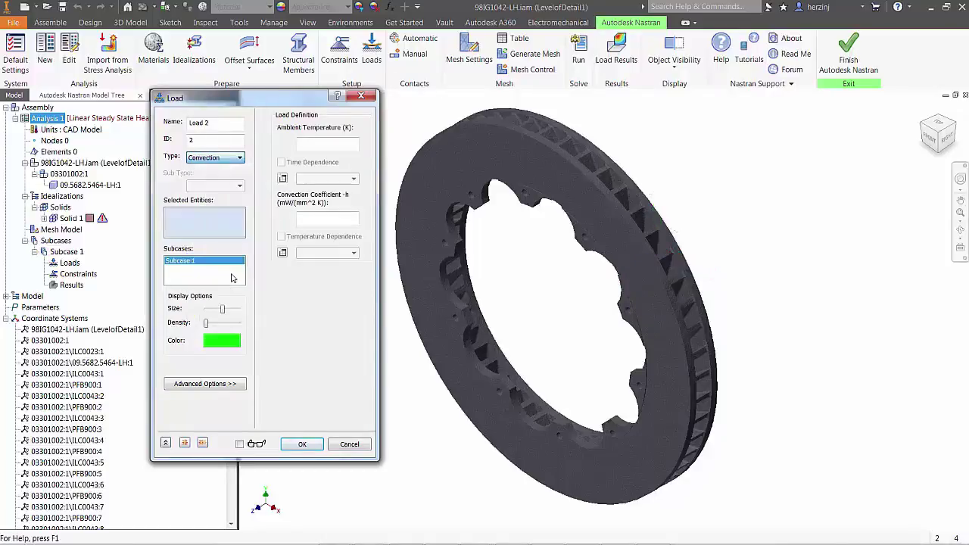
pyautogui.click(944, 139)
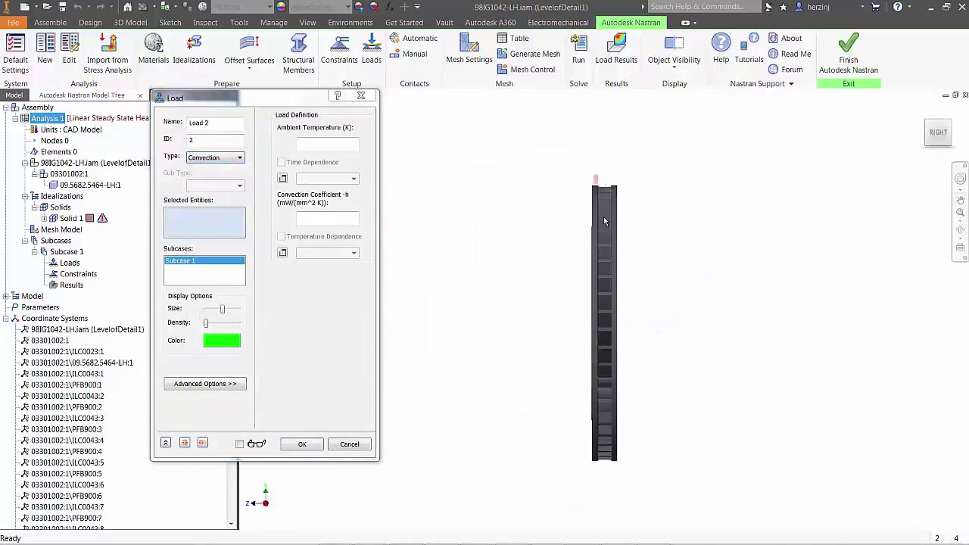
pyautogui.click(615, 500)
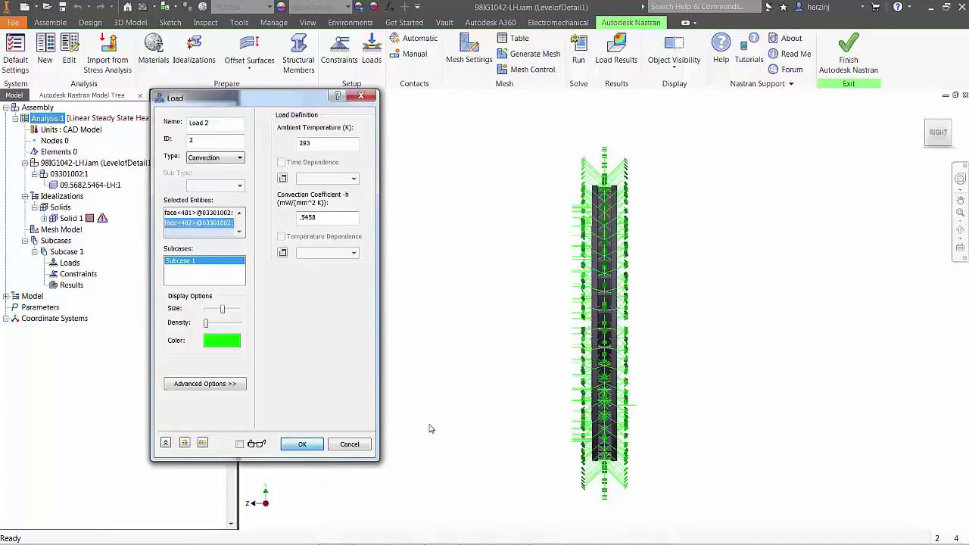
pyautogui.press('Return')
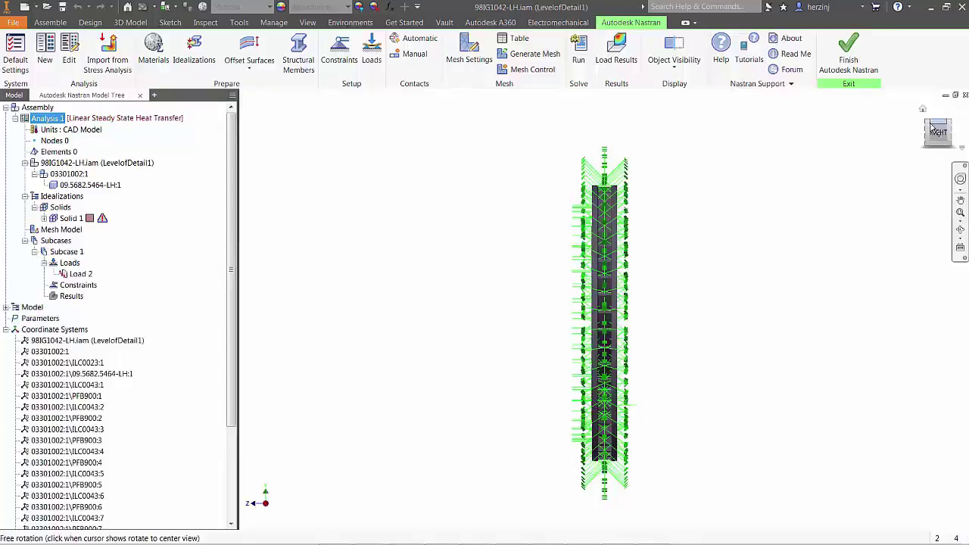
pyautogui.moveTo(933, 127); pyautogui.dragTo(939, 135)
pyautogui.click(939, 135)
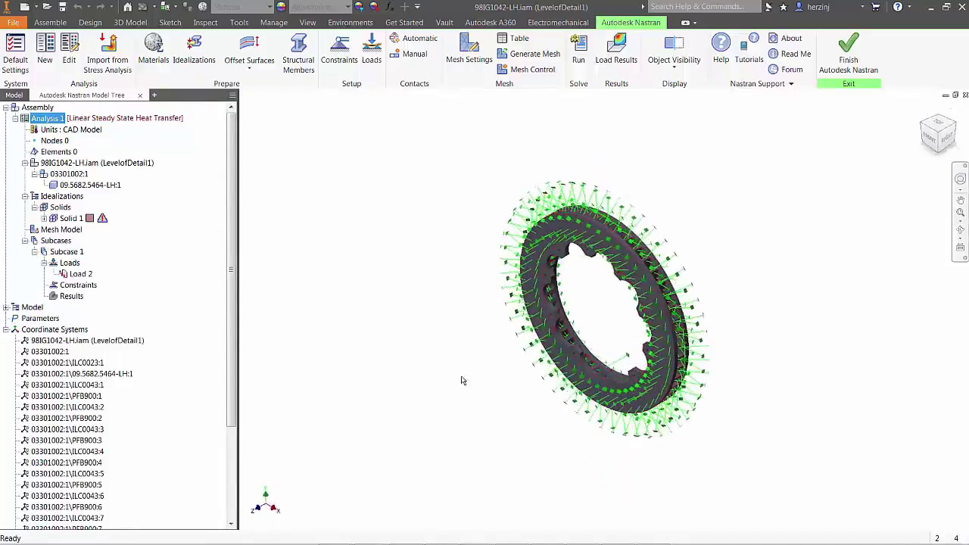
pyautogui.click(371, 52)
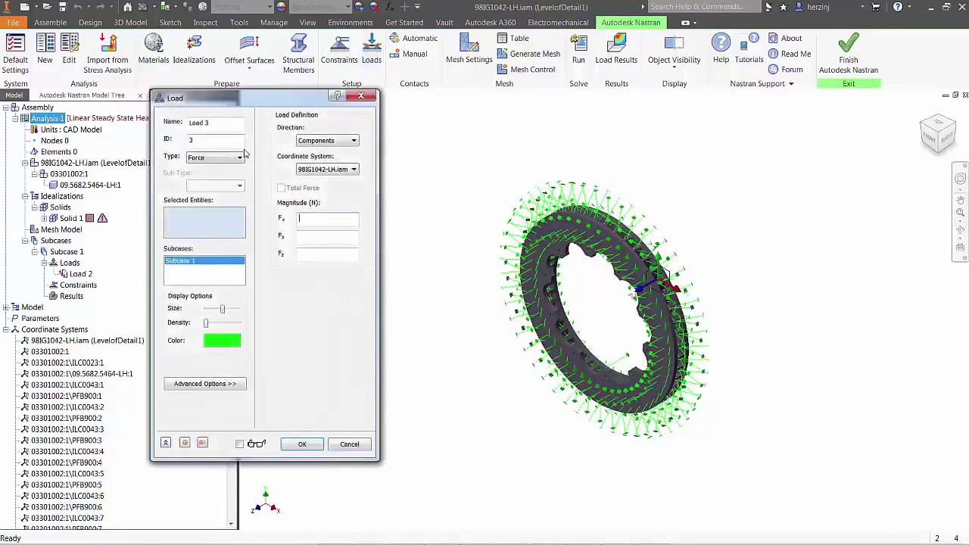
# Select both rotor braking faces for a new heat flux load, ready for its magnitude
pyautogui.click(238, 161)
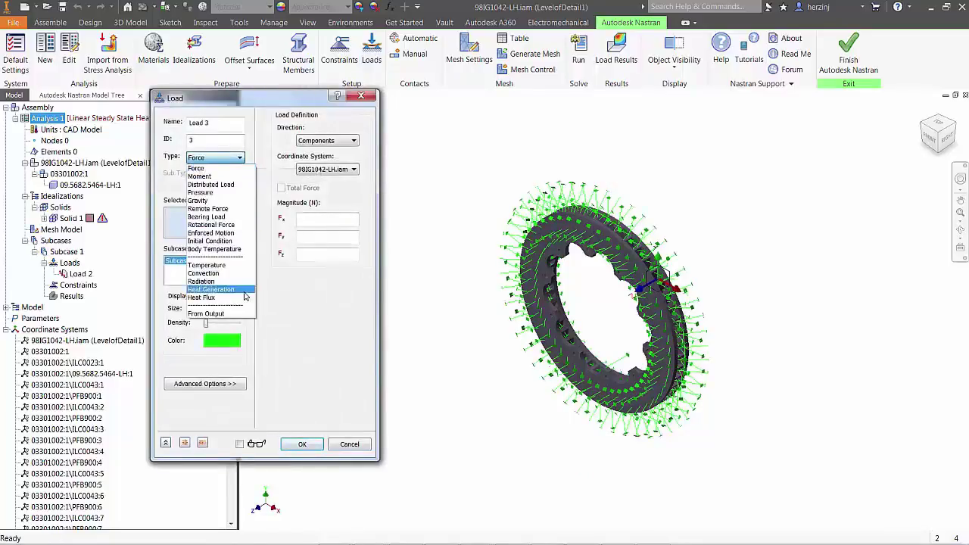
pyautogui.click(227, 298)
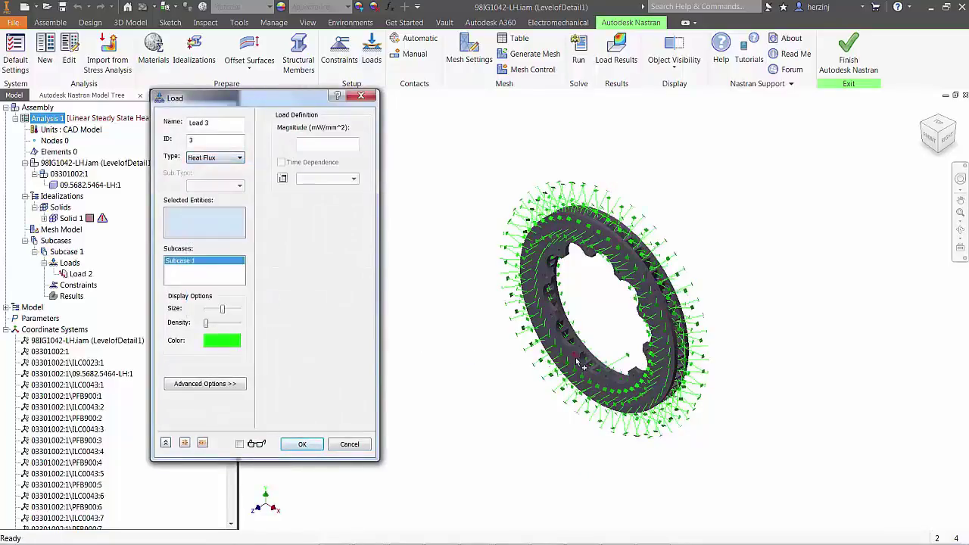
pyautogui.click(661, 399)
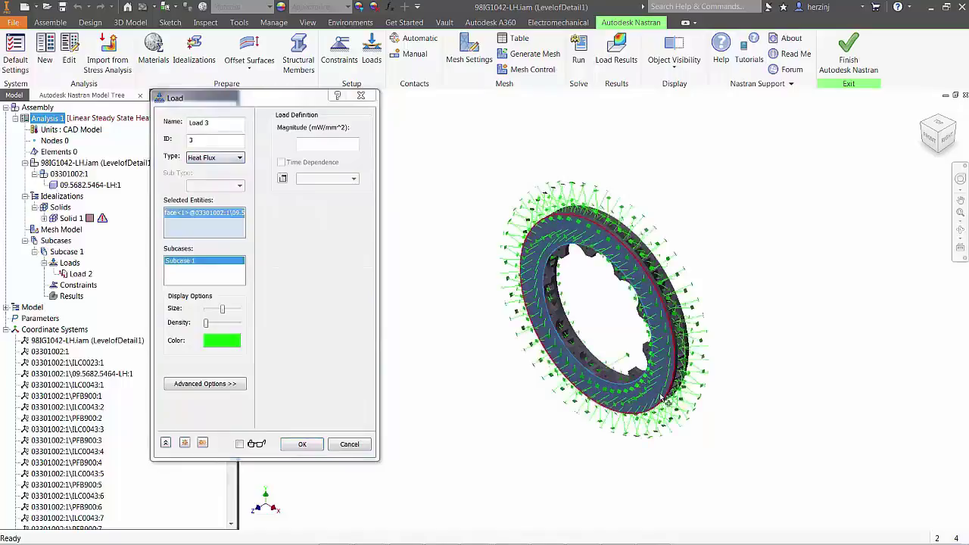
pyautogui.keyDown('shift'); pyautogui.moveTo(780, 390); pyautogui.dragTo(509, 280, button='middle'); pyautogui.keyUp('shift')
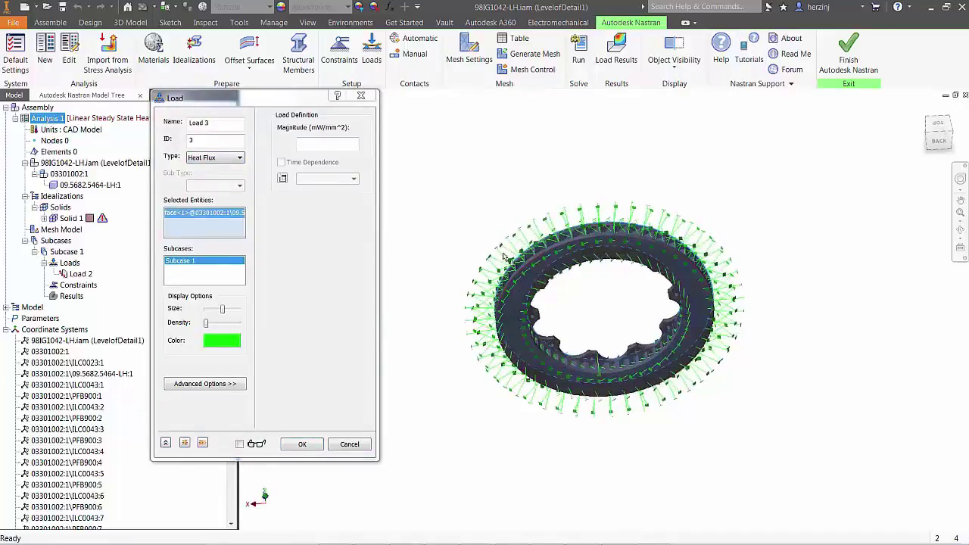
pyautogui.click(522, 299)
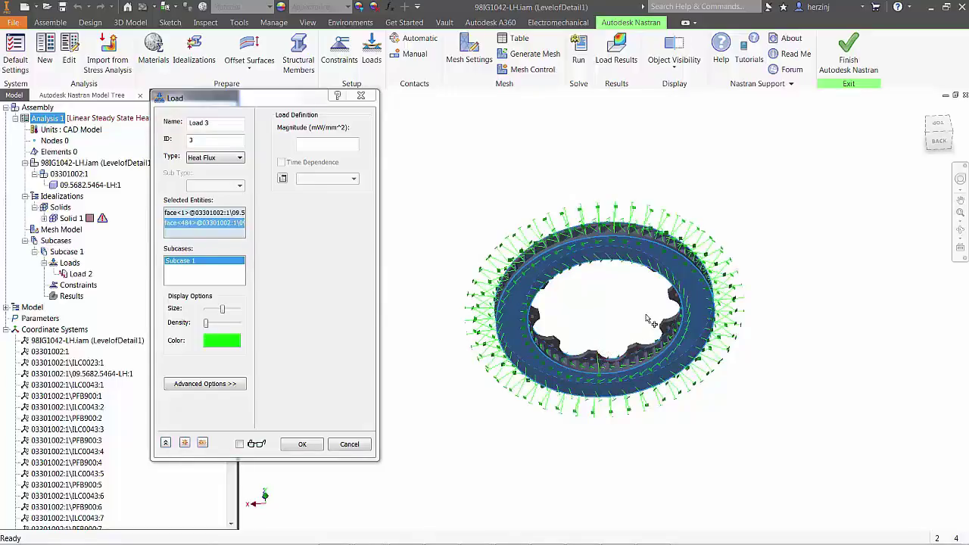
pyautogui.click(326, 144)
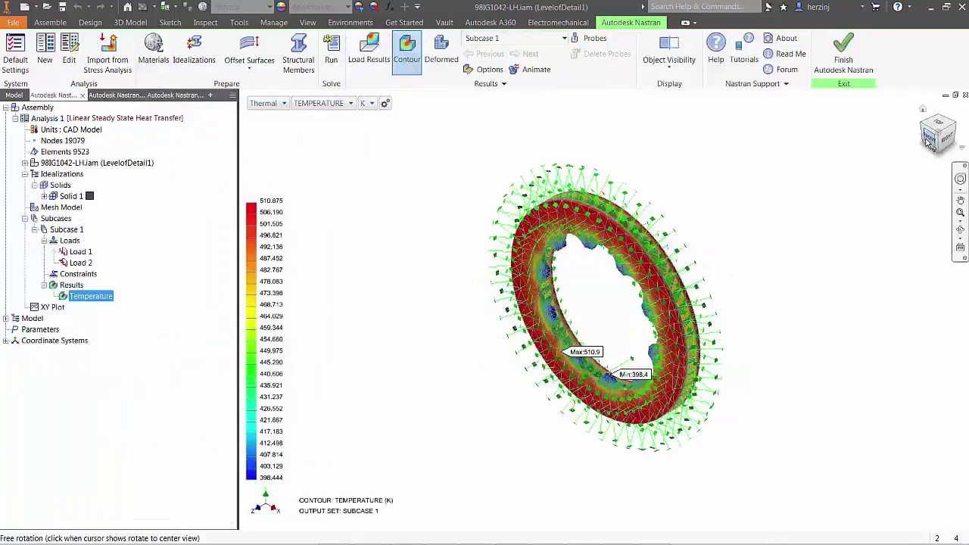
# Hide loads, constraints and min/max markers so only the 398.4–510.7 K temperature contour shows
pyautogui.click(930, 141)
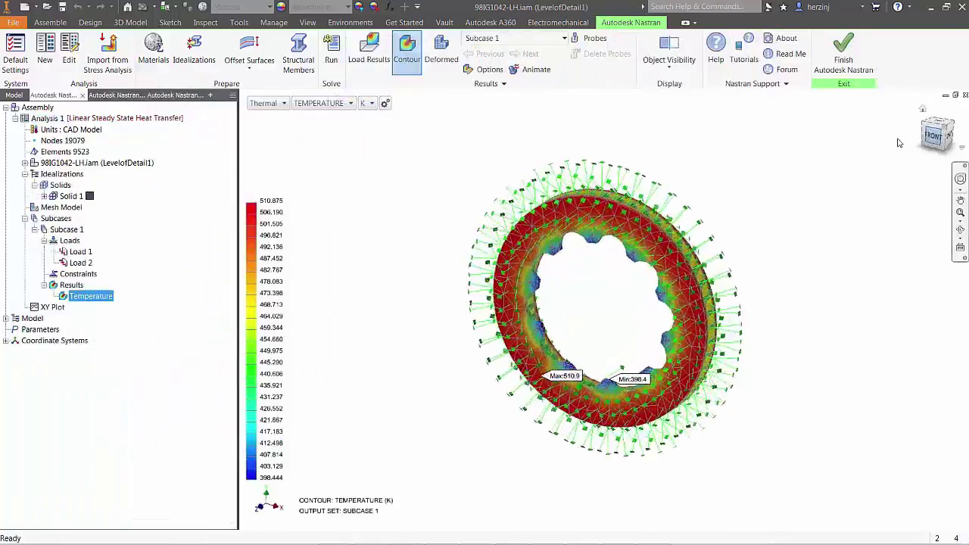
pyautogui.click(950, 123)
pyautogui.click(676, 75)
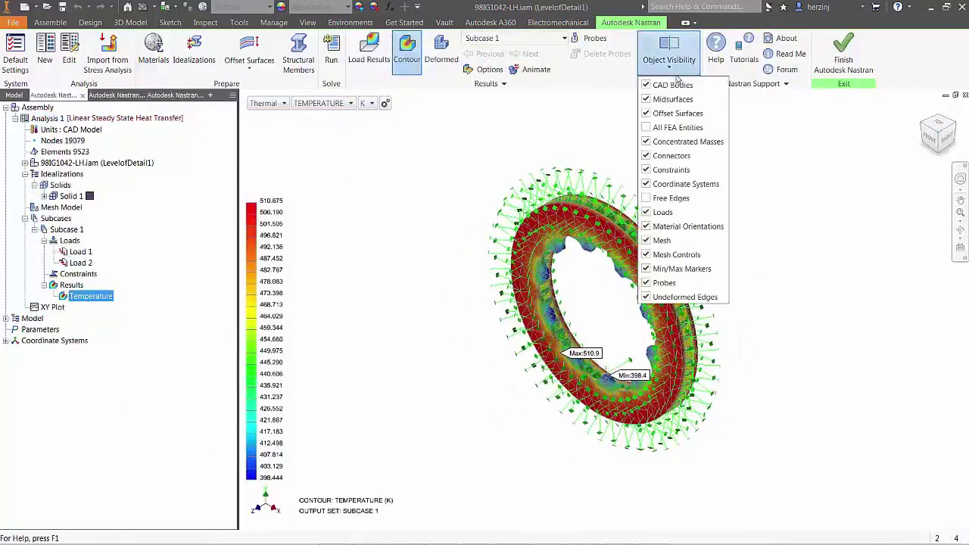
pyautogui.click(653, 214)
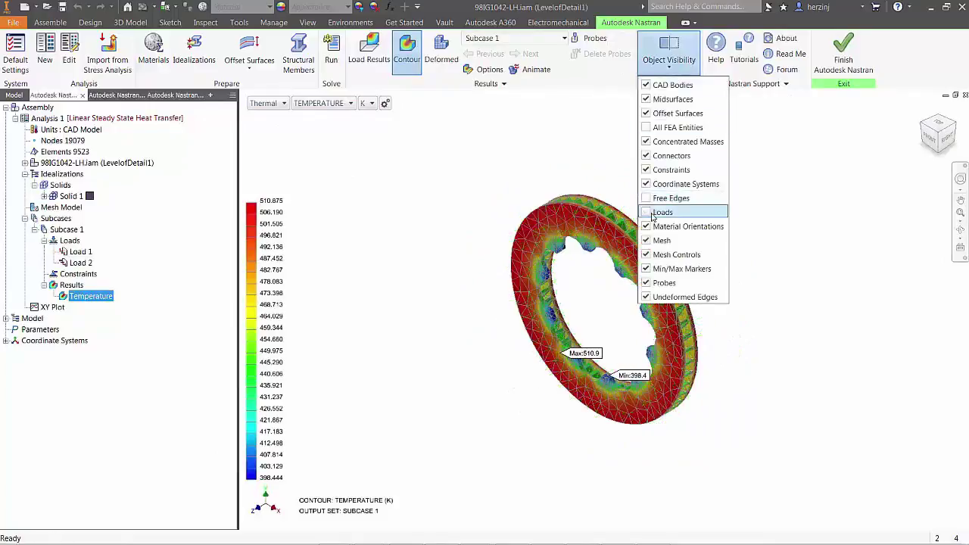
pyautogui.click(648, 171)
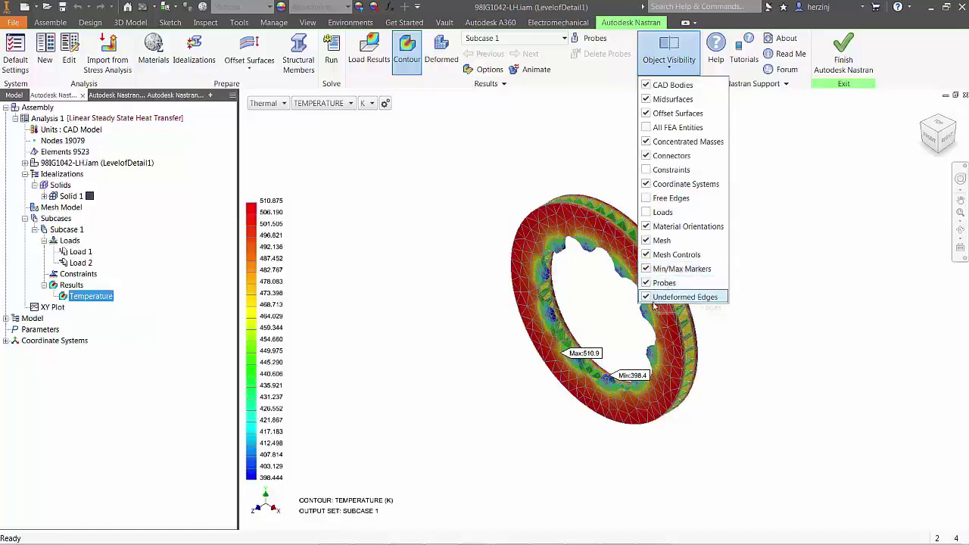
pyautogui.click(649, 269)
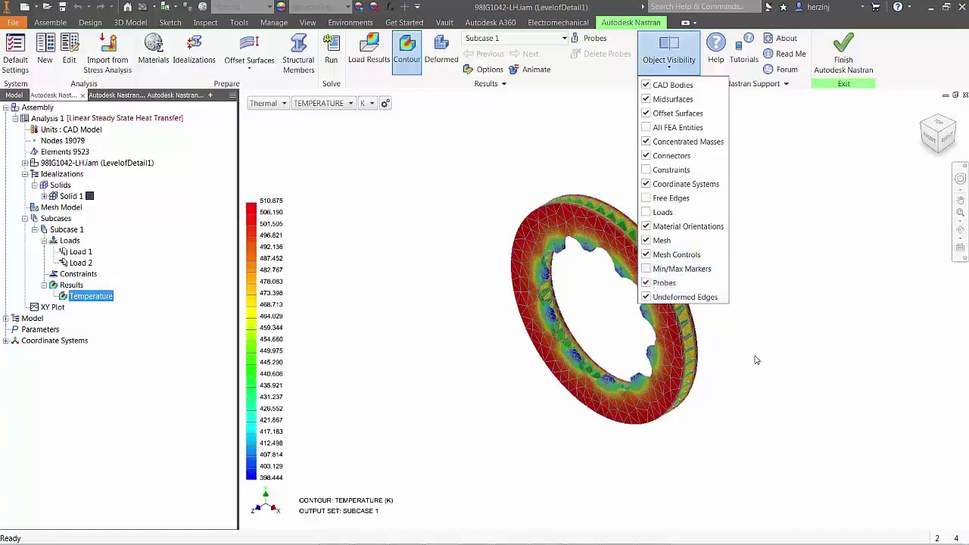
pyautogui.click(774, 371)
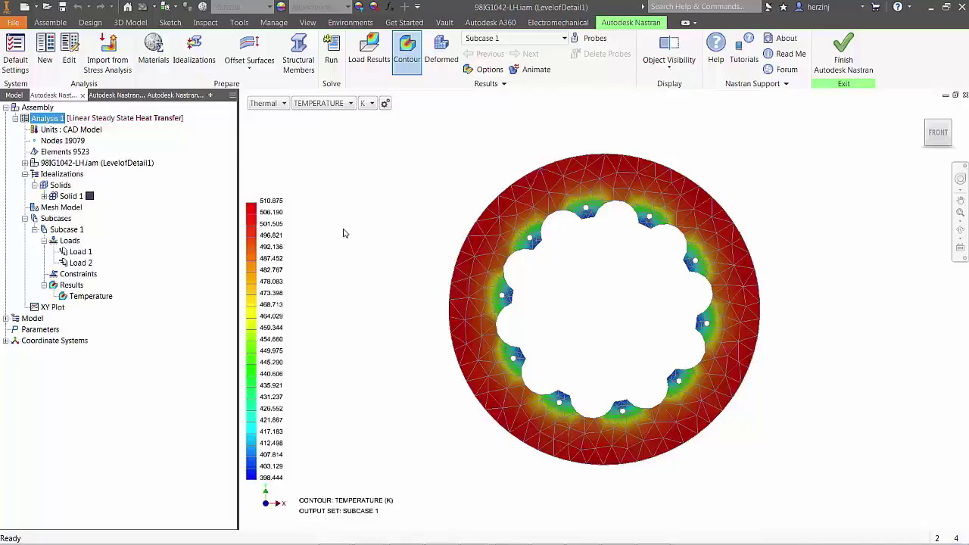
# Change Analysis 1's type to Linear Static
pyautogui.rightClick(46, 119)
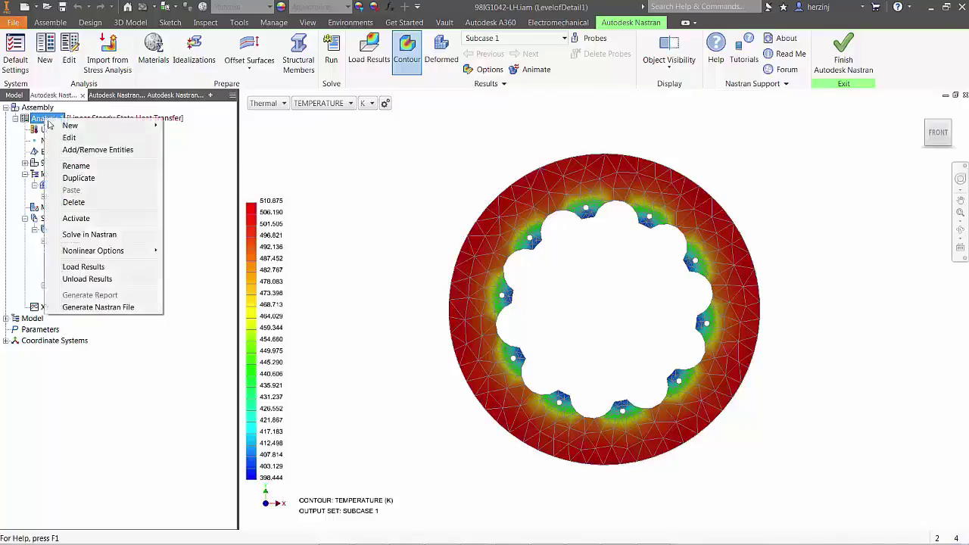
pyautogui.click(79, 138)
pyautogui.click(212, 377)
pyautogui.click(186, 140)
pyautogui.moveTo(174, 330); pyautogui.dragTo(250, 133)
pyautogui.click(340, 393)
# Add Constraint 1 on the rotor's inner-edge face and expand the Model branch
pyautogui.click(337, 59)
pyautogui.keyDown('shift'); pyautogui.moveTo(612, 347); pyautogui.dragTo(573, 351, button='middle'); pyautogui.keyUp('shift')
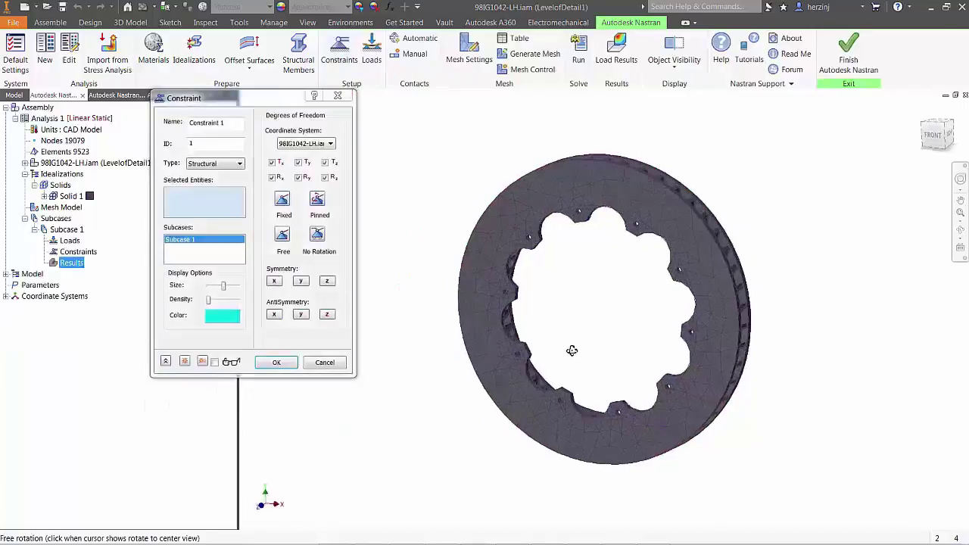
pyautogui.scroll(5, 556, 333)
pyautogui.scroll(-5, 545, 313)
pyautogui.click(462, 274)
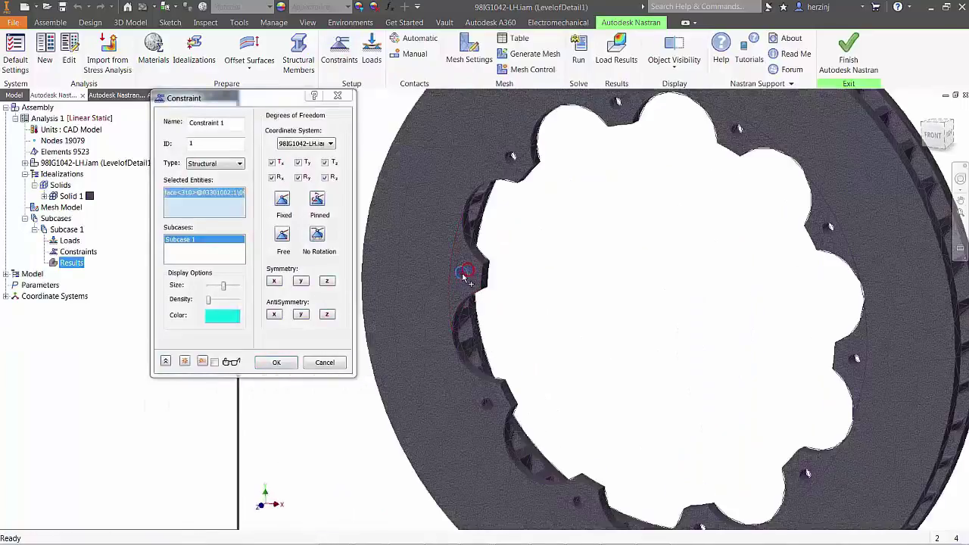
pyautogui.scroll(1, 515, 163)
pyautogui.scroll(-5, 514, 165)
pyautogui.click(277, 362)
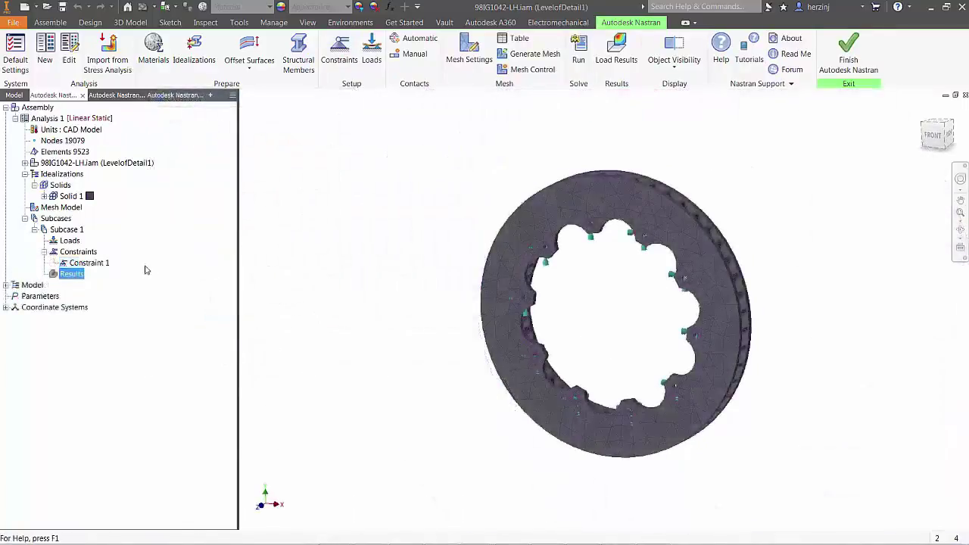
pyautogui.click(9, 296)
pyautogui.doubleClick(14, 285)
pyautogui.click(60, 329)
# Create a Rigid Body (Interpolation) connector tying the rotor's disc face to its centre point
pyautogui.click(49, 396)
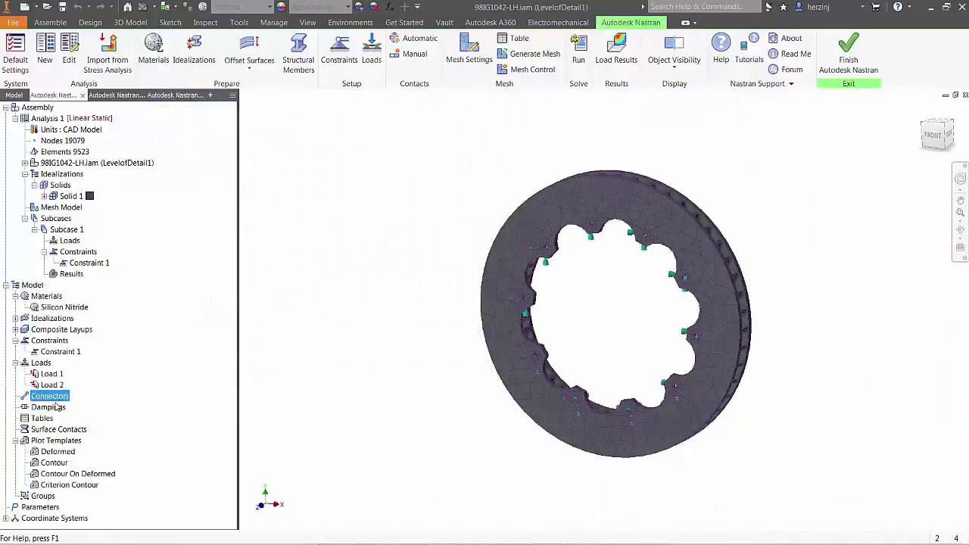
pyautogui.rightClick(57, 399)
pyautogui.click(81, 408)
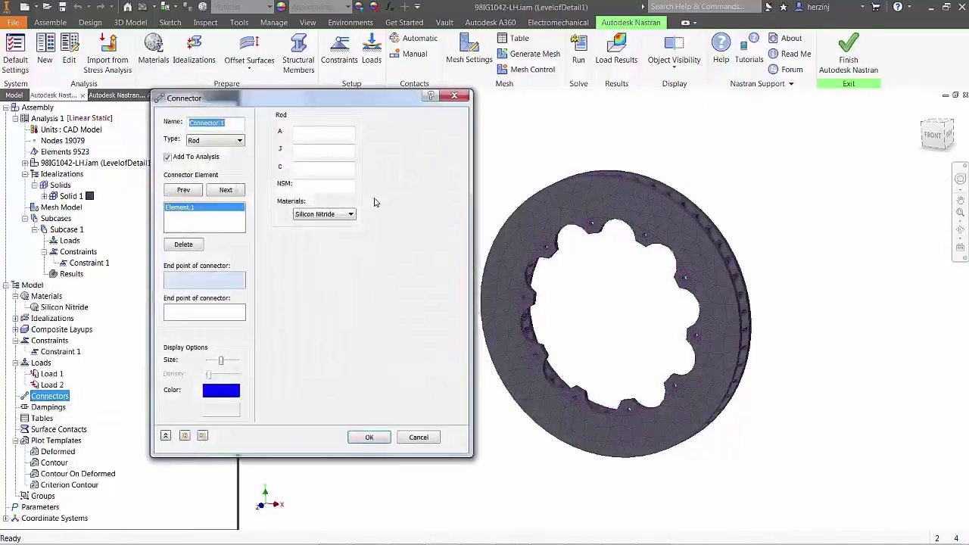
pyautogui.press('Tab')
pyautogui.press('Up')
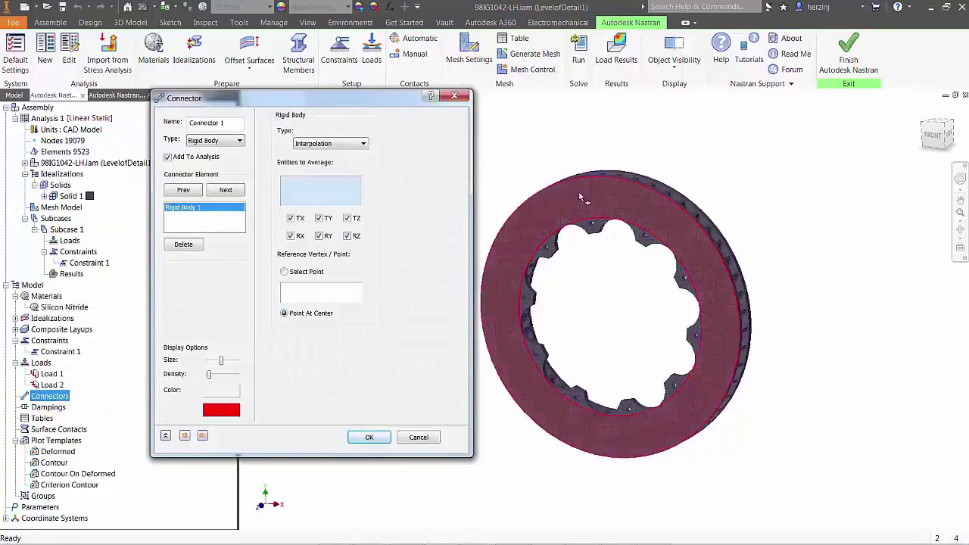
pyautogui.click(598, 224)
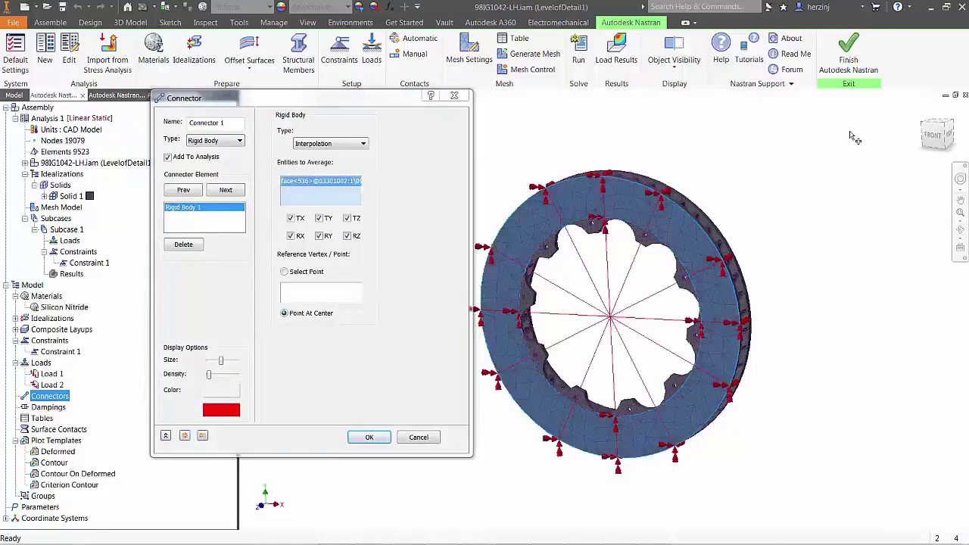
pyautogui.click(366, 437)
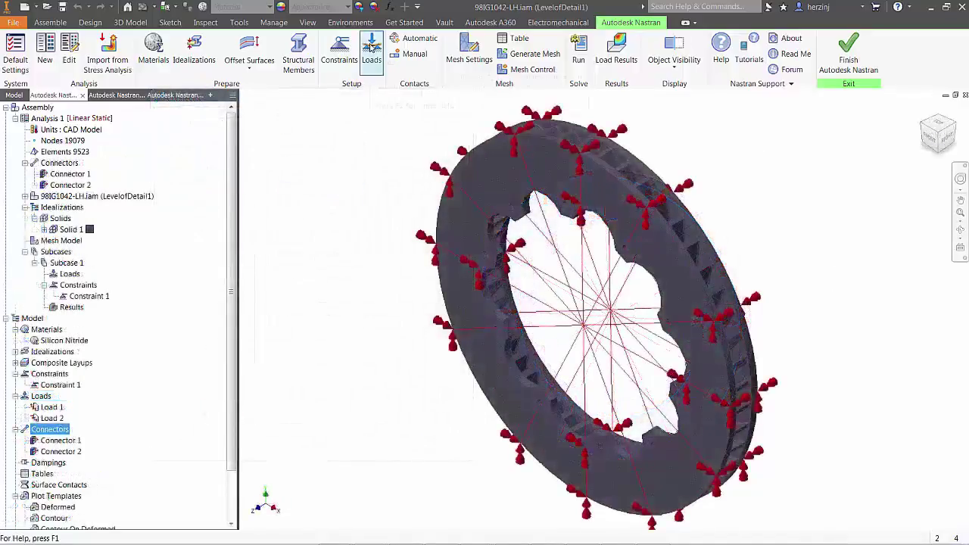
# Apply Load 3 as a Moment with Mz 1e8 on the two centre work points
pyautogui.click(371, 57)
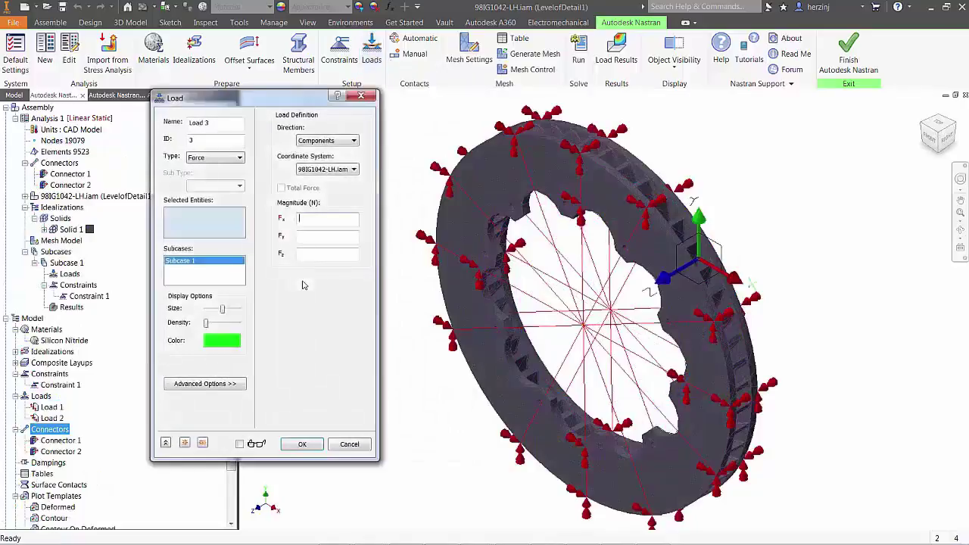
pyautogui.click(584, 326)
pyautogui.click(615, 316)
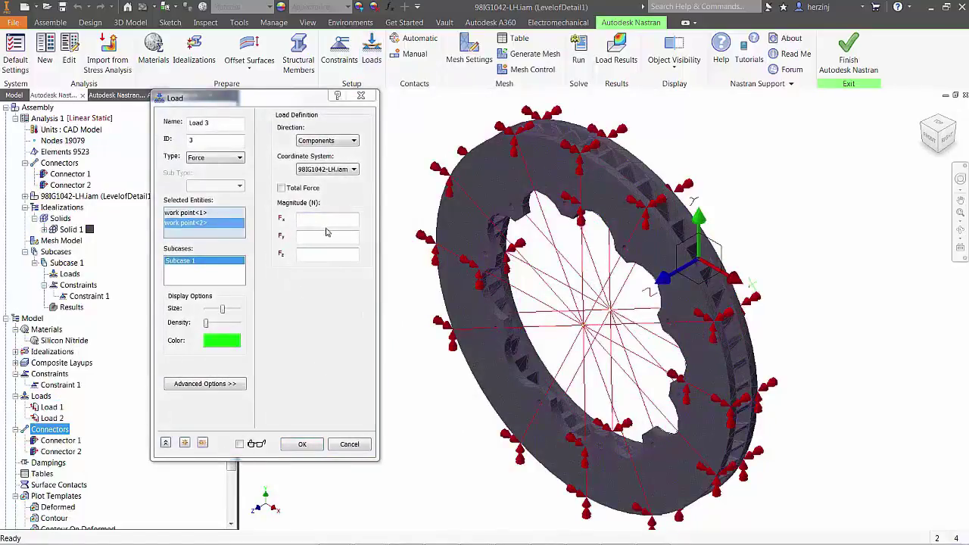
pyautogui.click(215, 157)
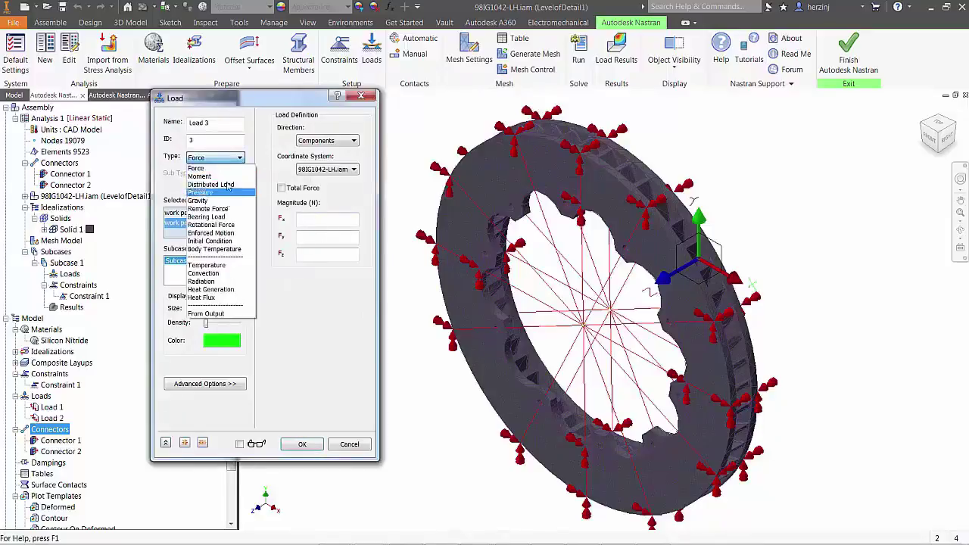
pyautogui.click(212, 174)
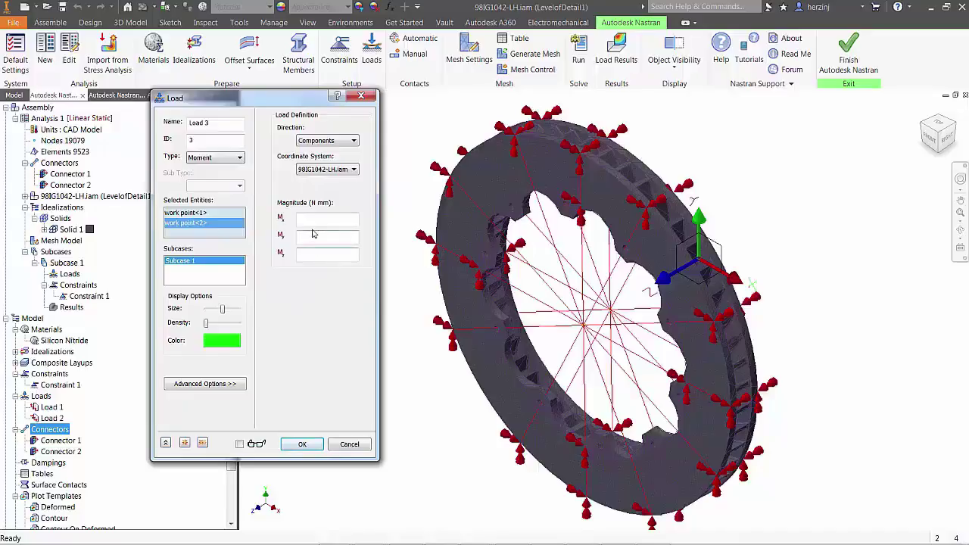
pyautogui.click(314, 255)
pyautogui.write('1e8')
pyautogui.press('Return')
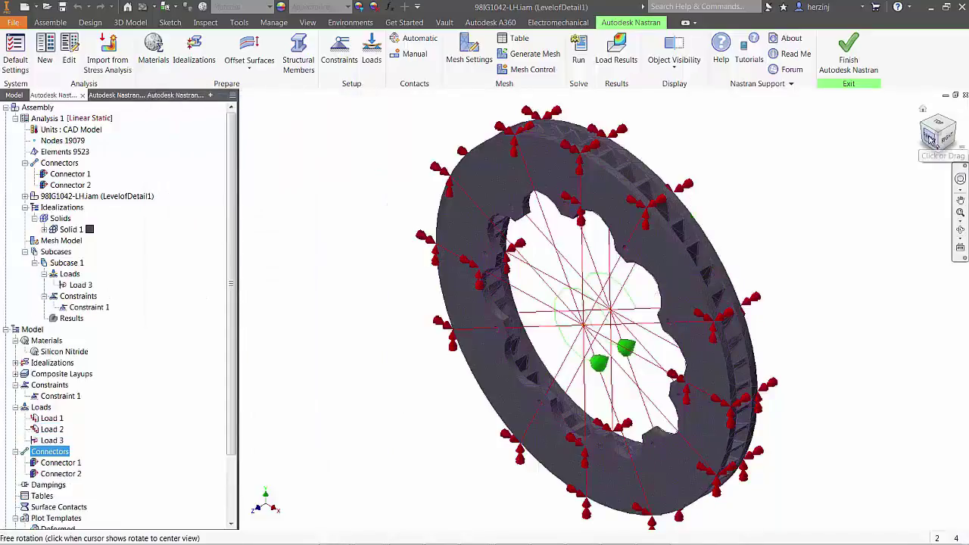
# Review Load 3, then rename Subcase 1 to 'Thermal + Moment'
pyautogui.click(937, 133)
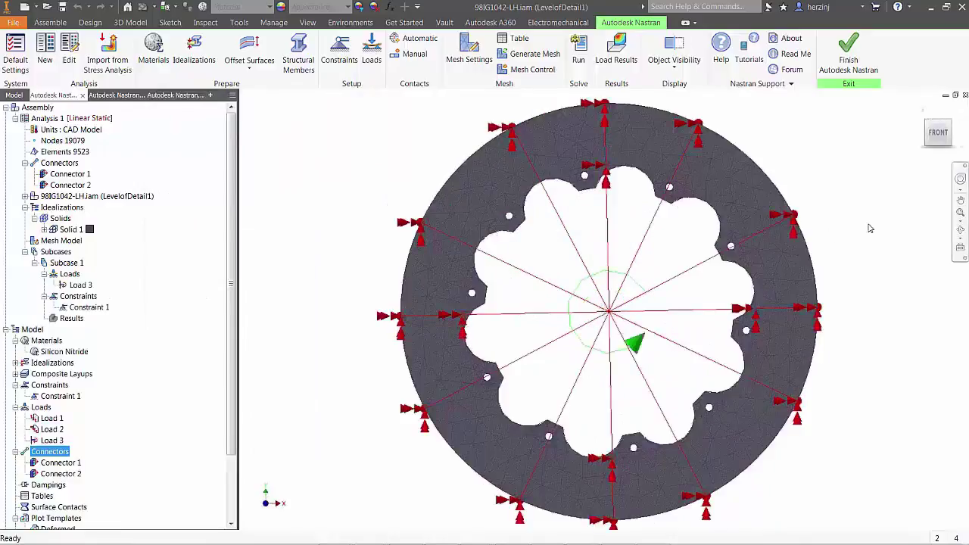
pyautogui.click(80, 285)
pyautogui.click(34, 263)
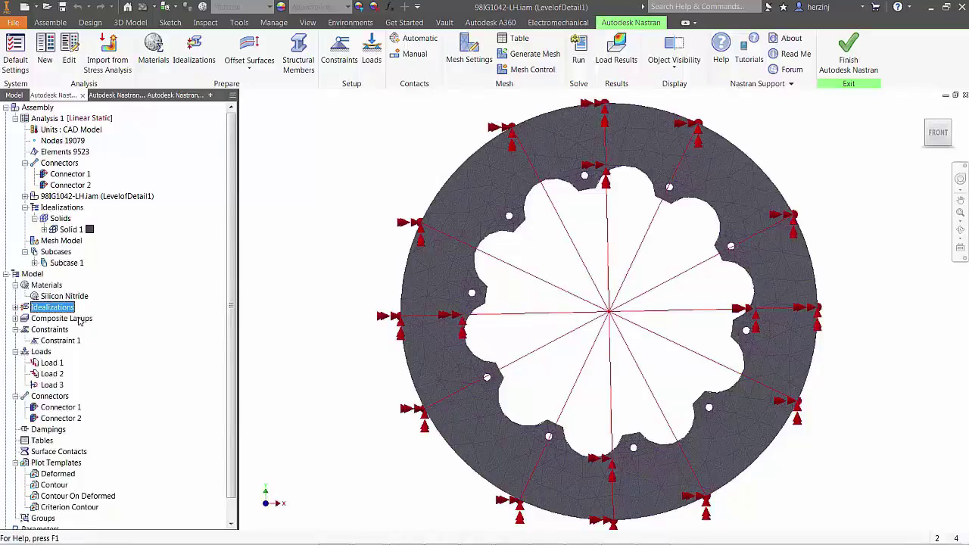
pyautogui.click(67, 263)
pyautogui.rightClick(69, 264)
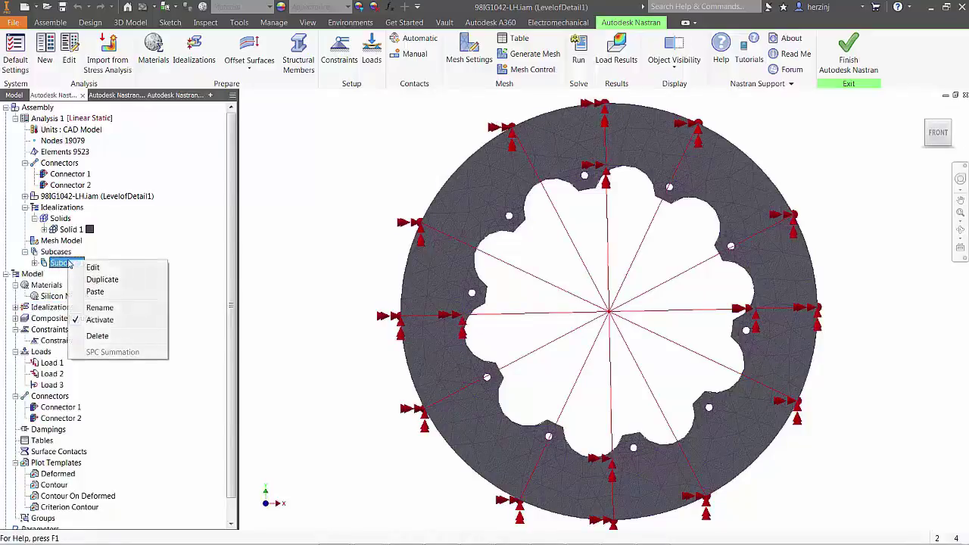
pyautogui.click(104, 307)
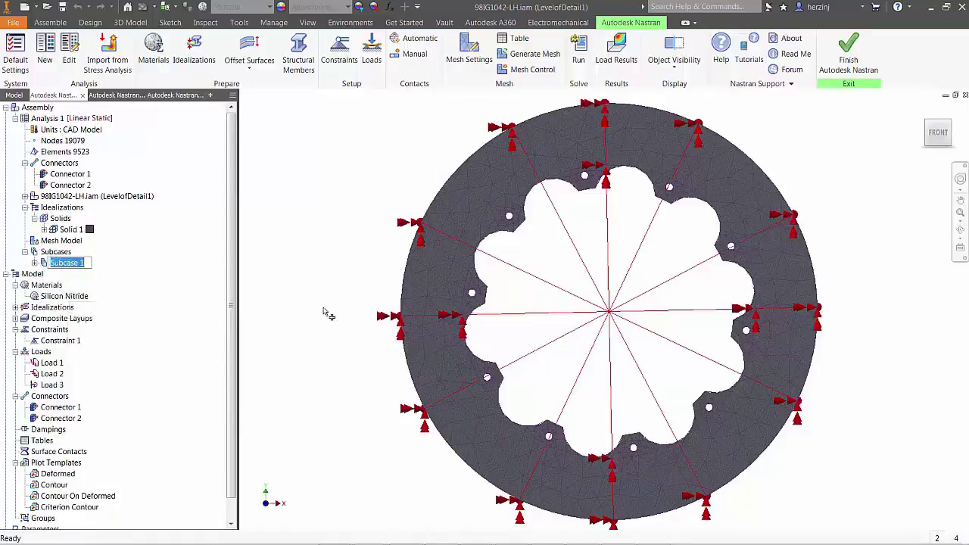
pyautogui.write('Thermal + Momemt')
pyautogui.press('BackSpace')
pyautogui.press('BackSpace')
pyautogui.press('BackSpace')
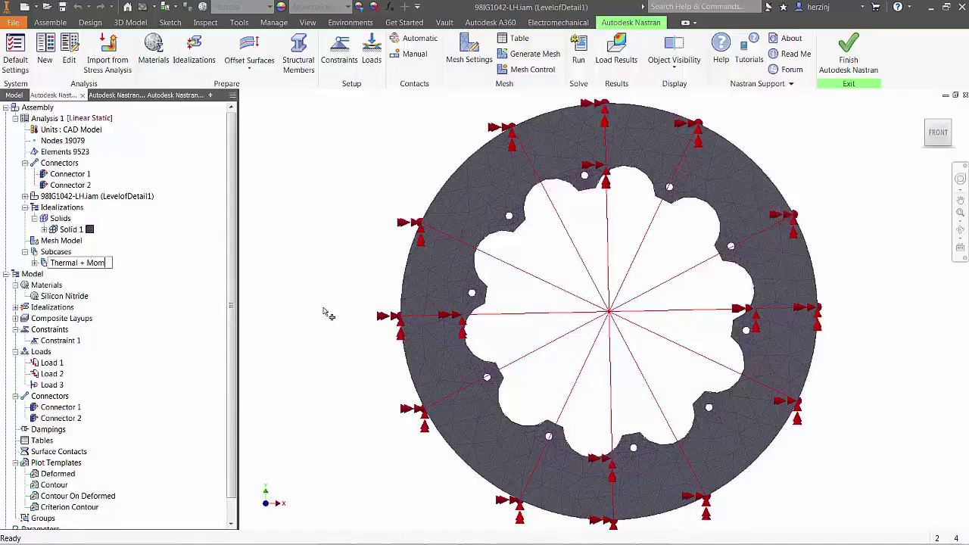
pyautogui.write('ent')
pyautogui.press('Return')
# Duplicate the Thermal + Moment subcase and name the copy 'Moment'
pyautogui.rightClick(48, 261)
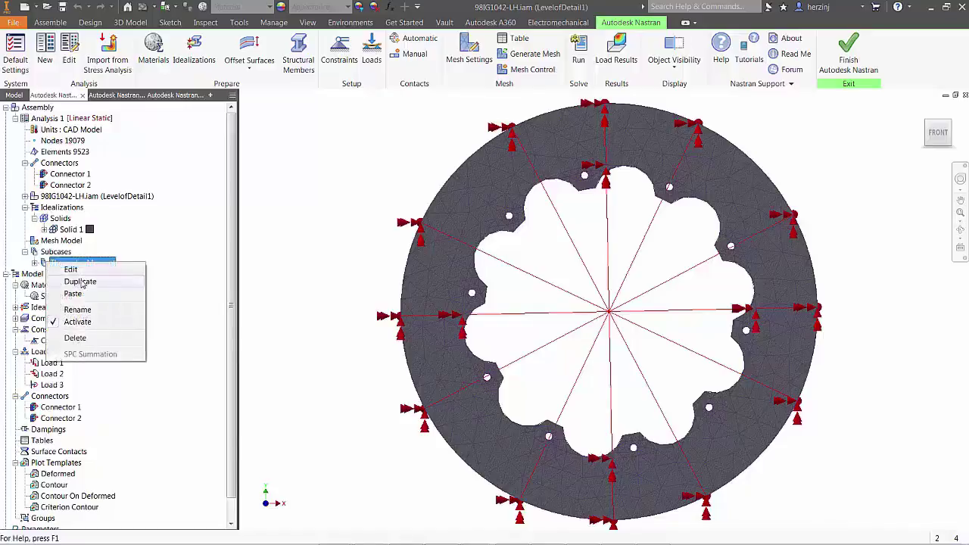
pyautogui.click(81, 282)
pyautogui.click(103, 277)
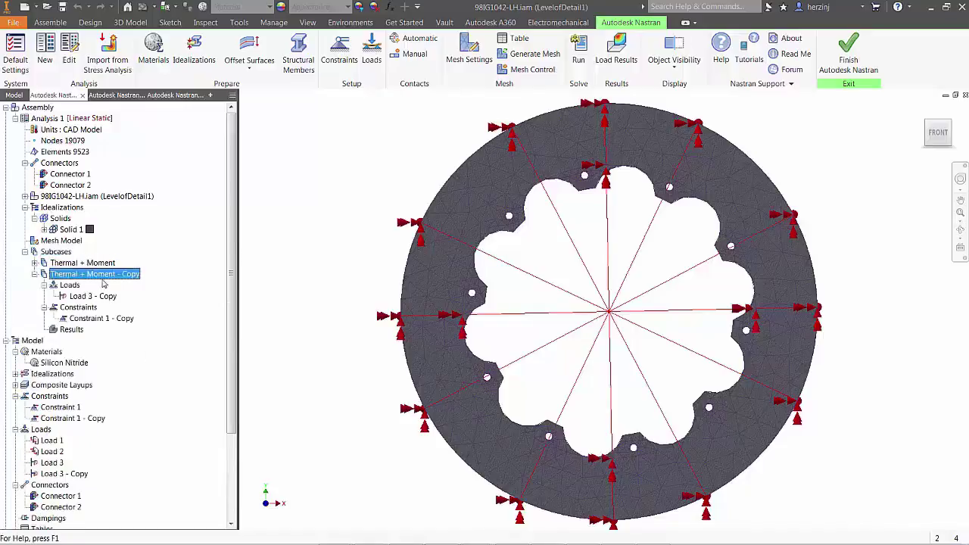
pyautogui.rightClick(103, 281)
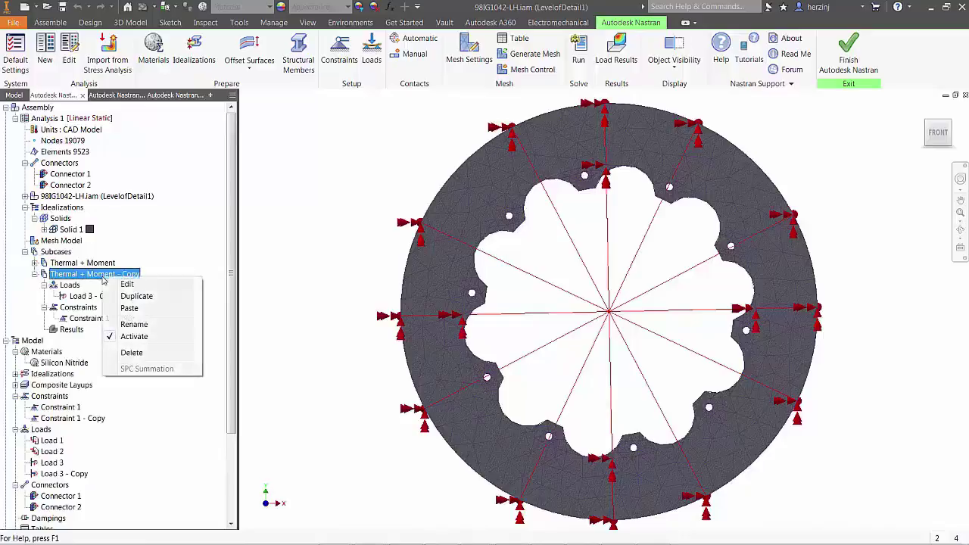
pyautogui.click(137, 324)
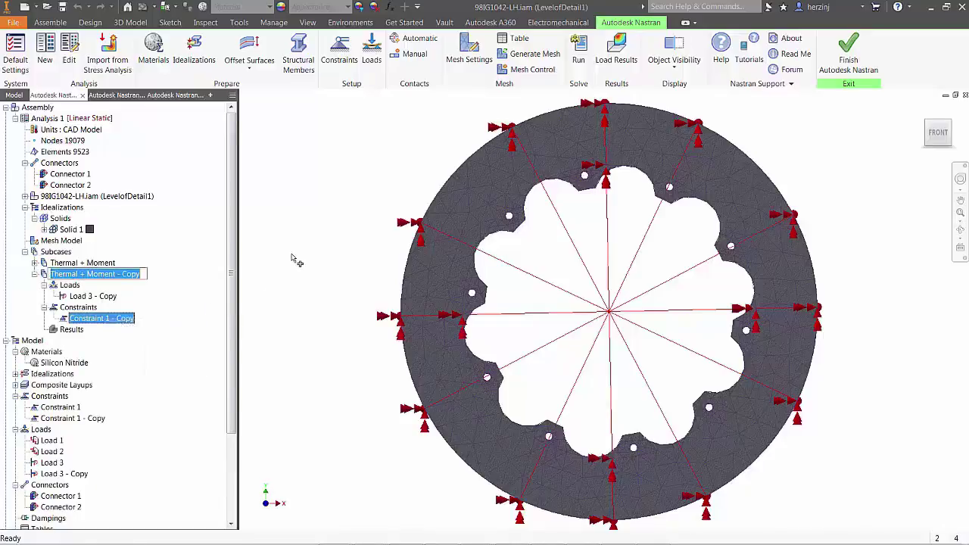
pyautogui.write('Moment')
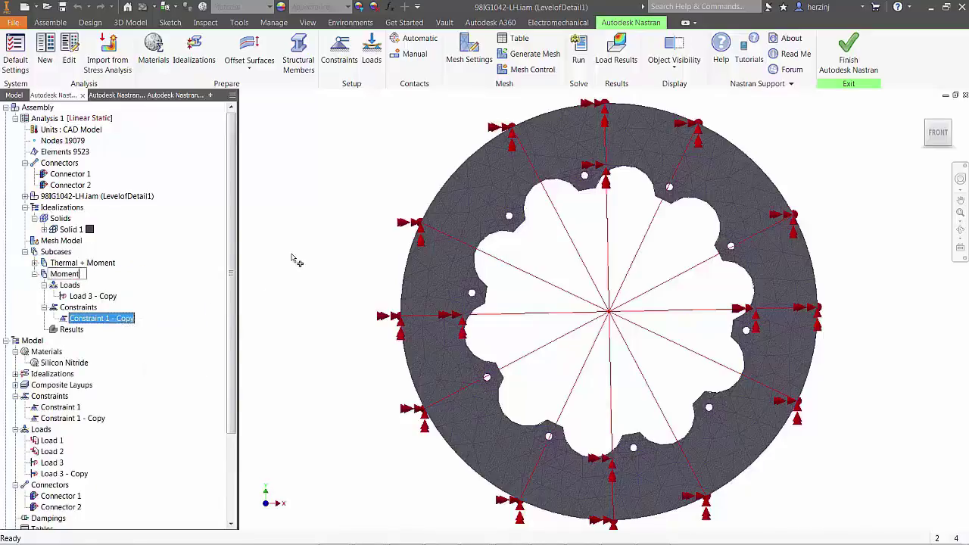
pyautogui.press('Return')
pyautogui.click(64, 274)
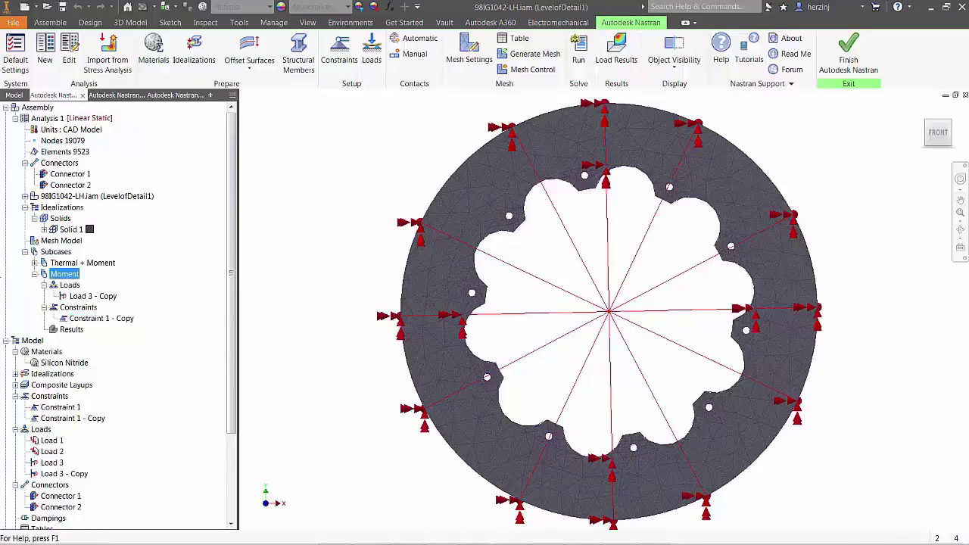
# Collapse the Moment subcase and bring up the Results output-set list
pyautogui.click(34, 274)
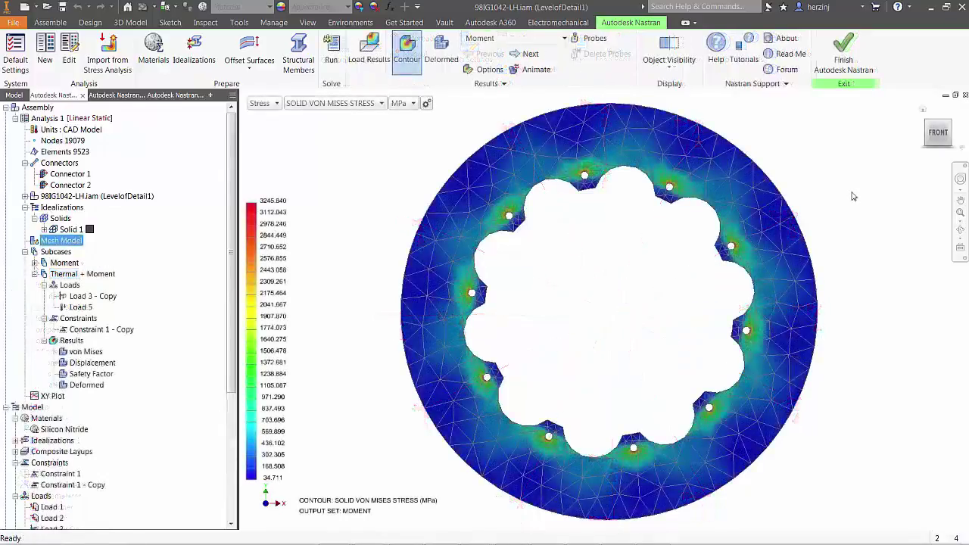
pyautogui.click(565, 38)
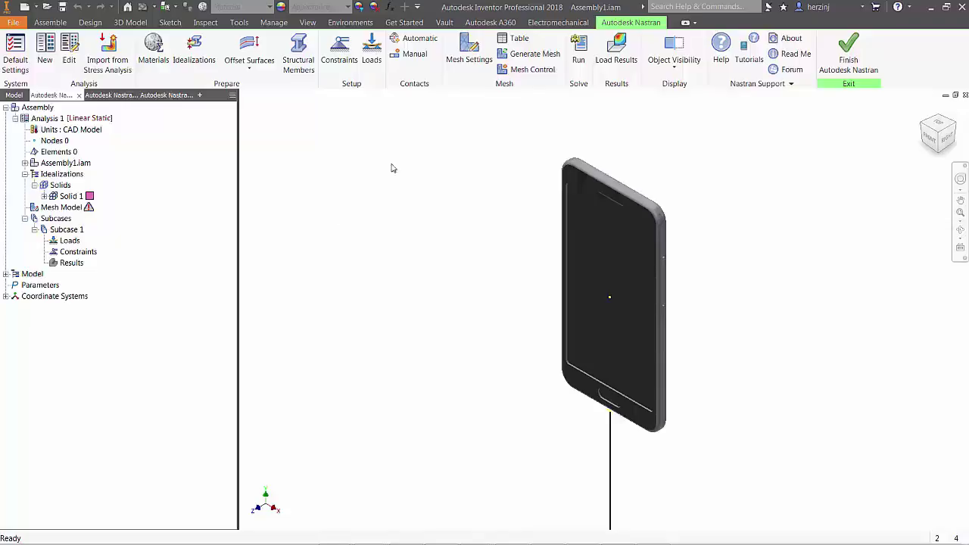
# Change Analysis 1's type to Impact Analysis and bring up the phone's material settings
pyautogui.click(67, 51)
pyautogui.click(346, 154)
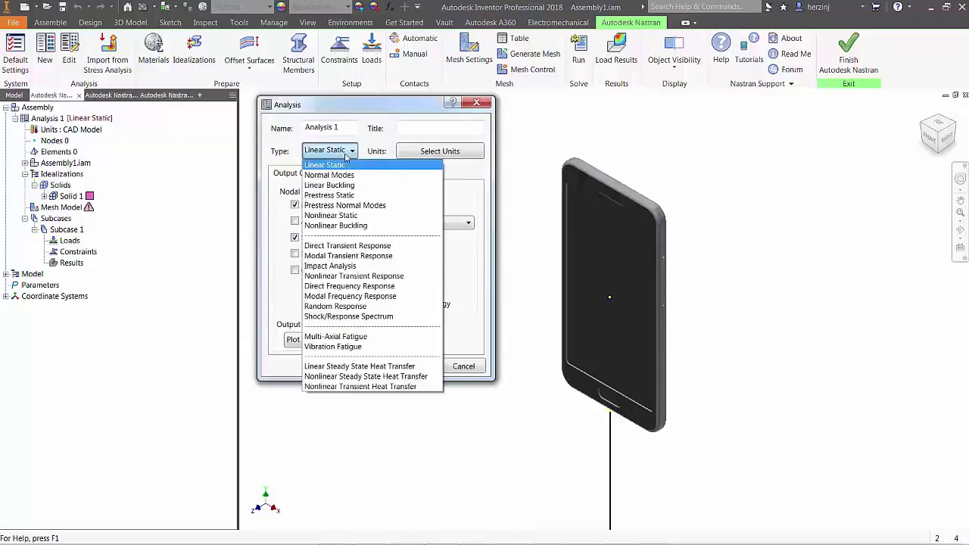
pyautogui.click(353, 267)
pyautogui.click(424, 367)
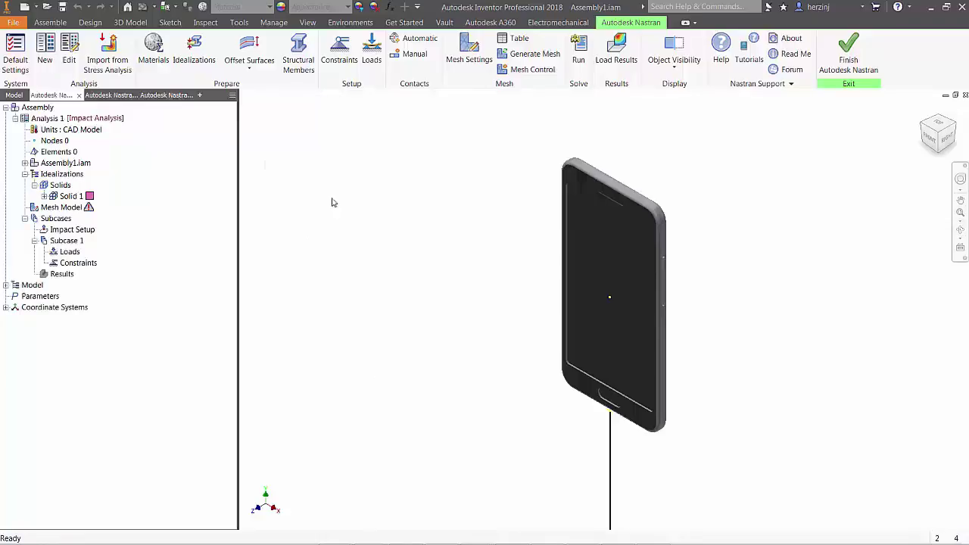
pyautogui.click(153, 50)
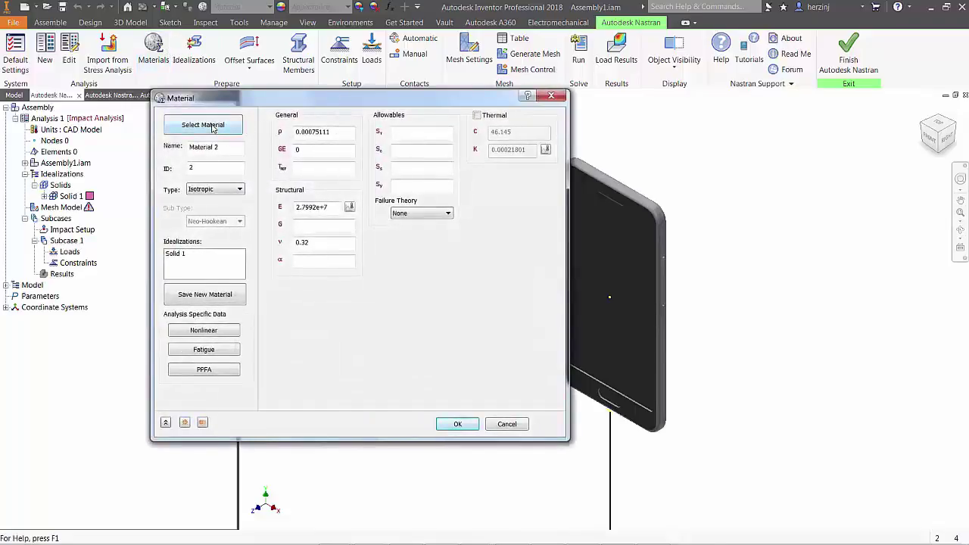
# Try the Hyperelastic material type, then cancel the Material dialog without saving
pyautogui.click(238, 190)
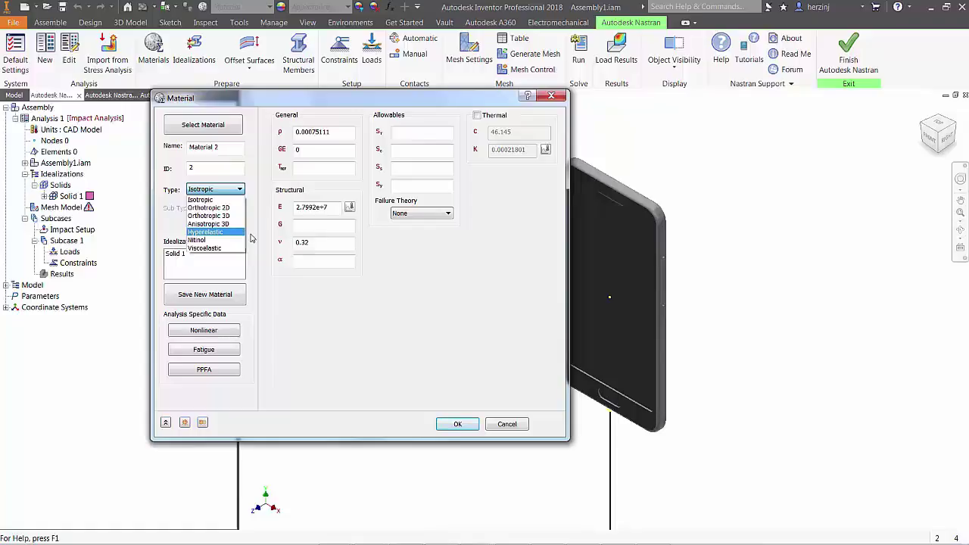
pyautogui.press('Return')
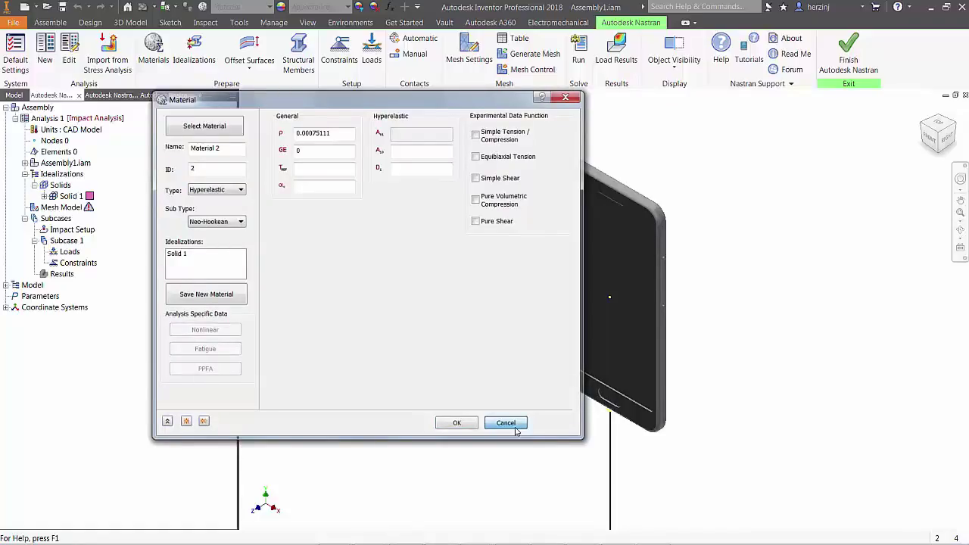
pyautogui.click(515, 428)
# Set the phone body to travel down the sketch-line path from rest at 386.4 acceleration
pyautogui.click(89, 232)
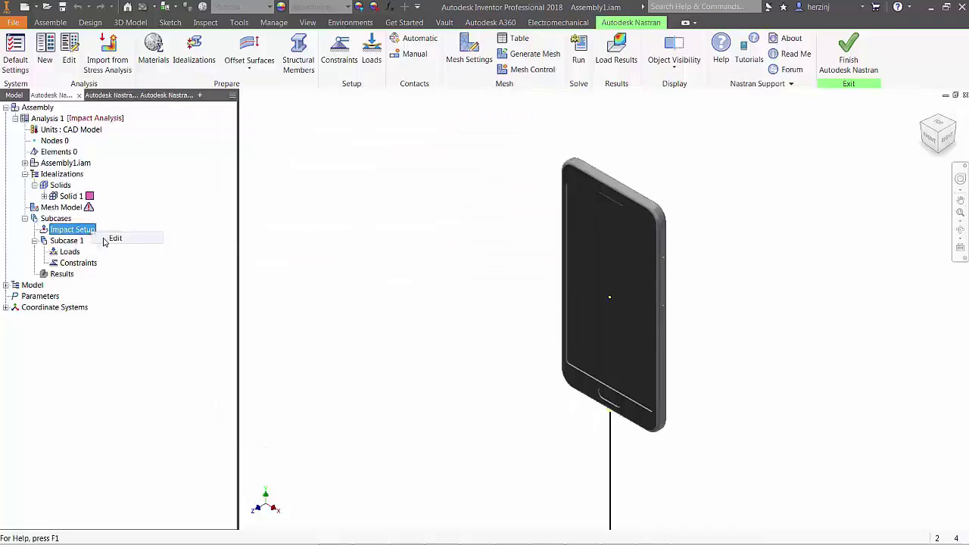
pyautogui.doubleClick(90, 231)
pyautogui.click(614, 287)
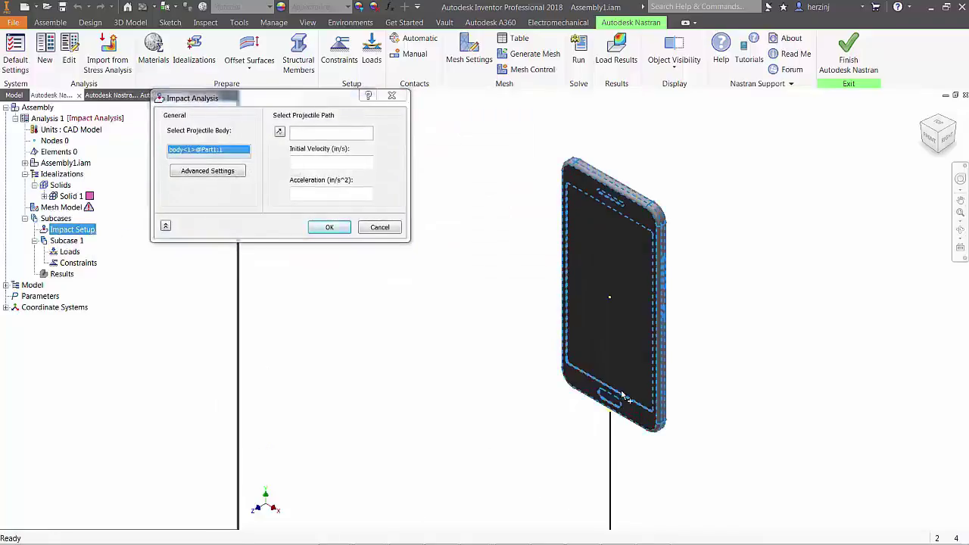
pyautogui.click(614, 489)
pyautogui.click(933, 139)
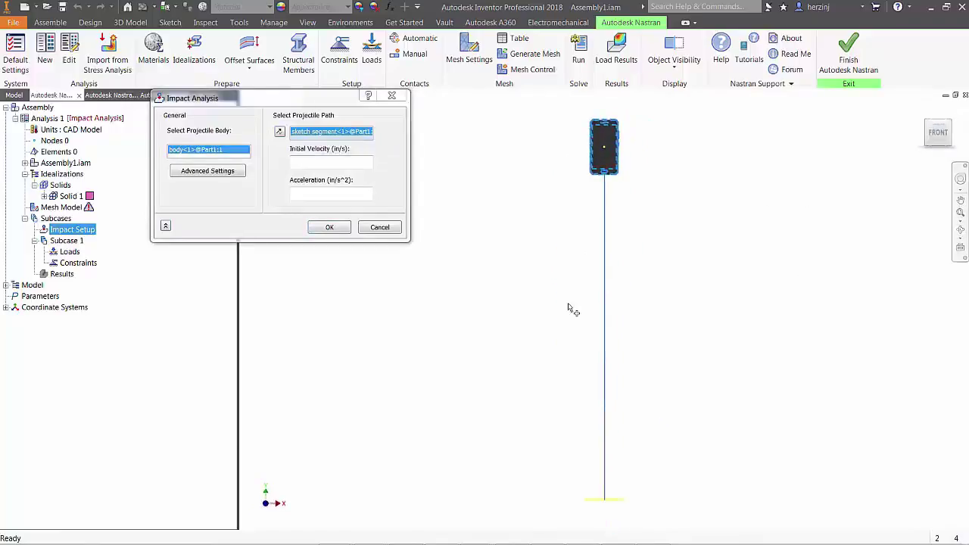
pyautogui.click(279, 132)
pyautogui.click(279, 132)
pyautogui.click(279, 132)
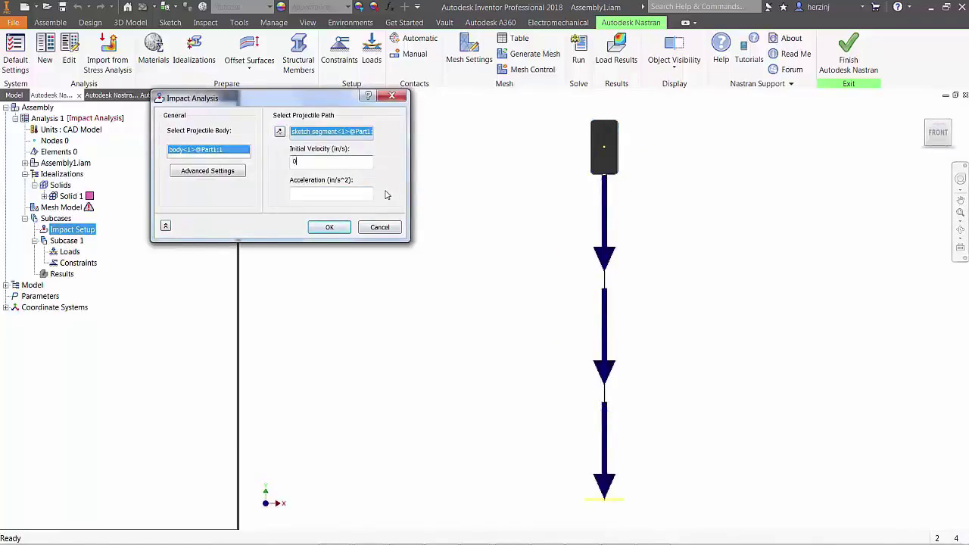
pyautogui.click(335, 197)
pyautogui.write('386.4')
pyautogui.press('Return')
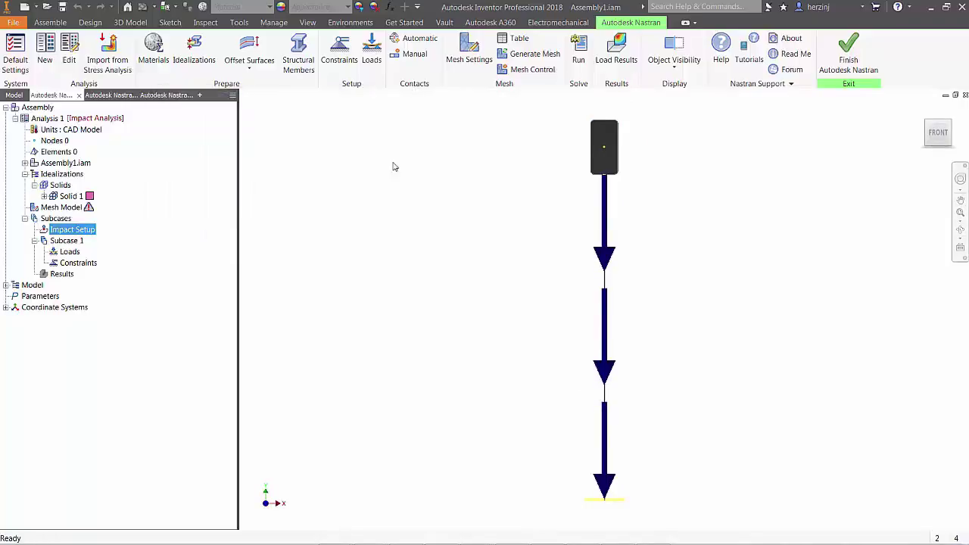
# Add a manual Surface to Surface contact between the phone face and the floor face
pyautogui.click(411, 54)
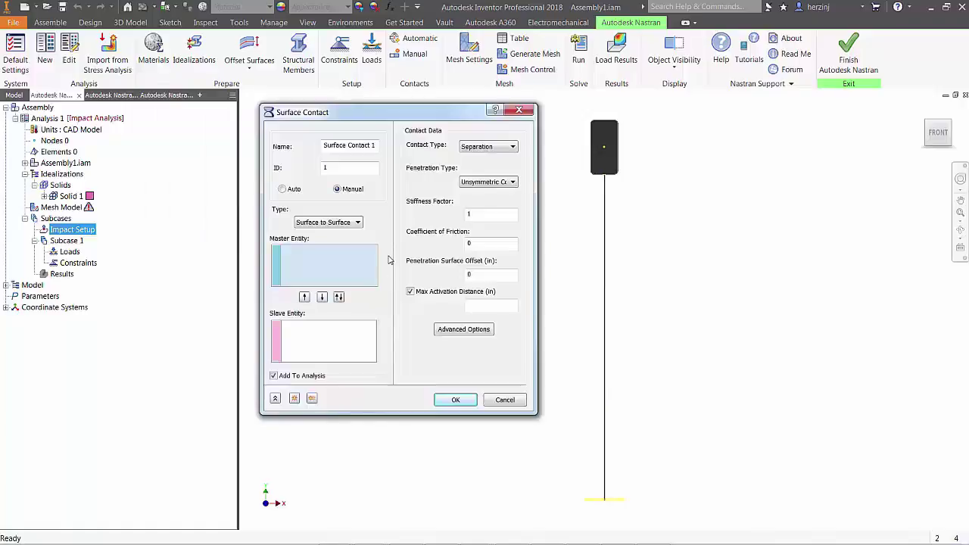
pyautogui.click(358, 224)
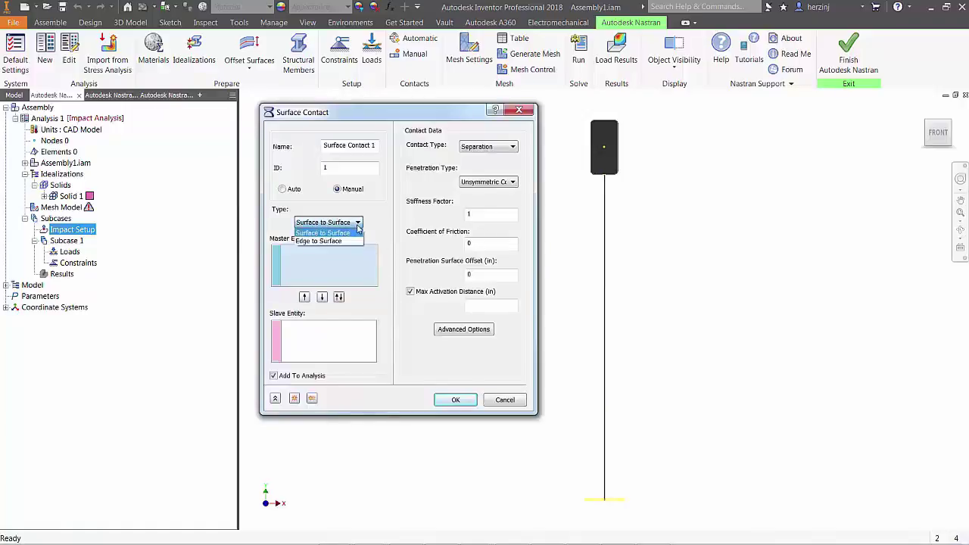
pyautogui.click(358, 227)
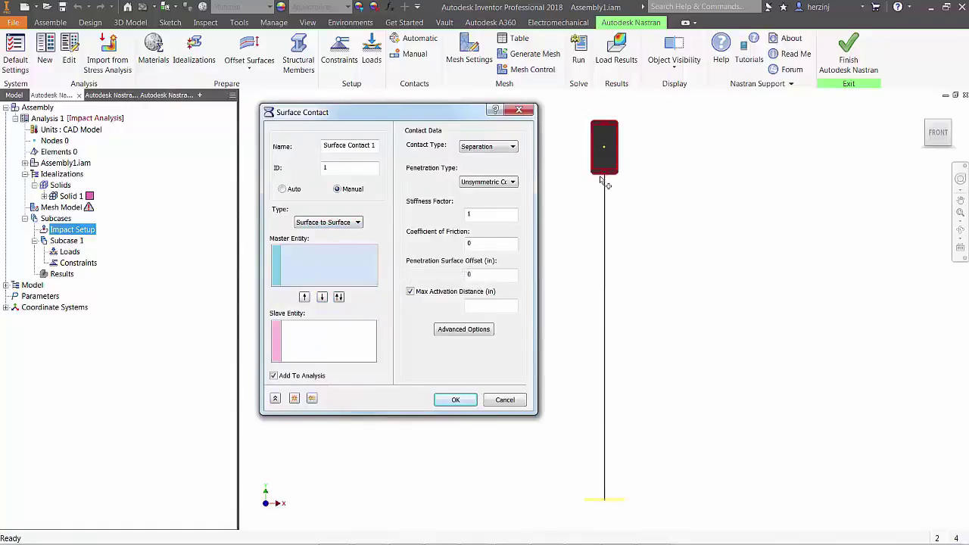
pyautogui.click(603, 180)
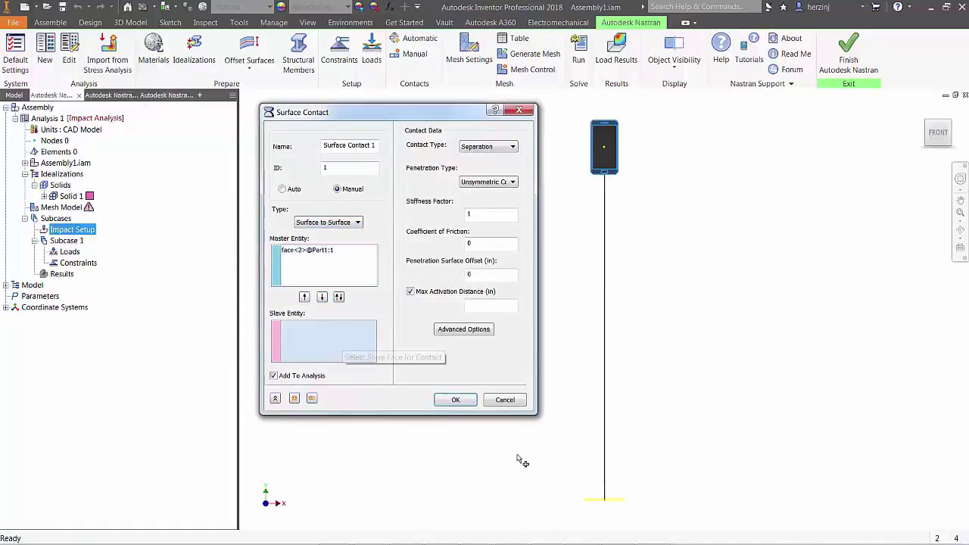
pyautogui.click(607, 500)
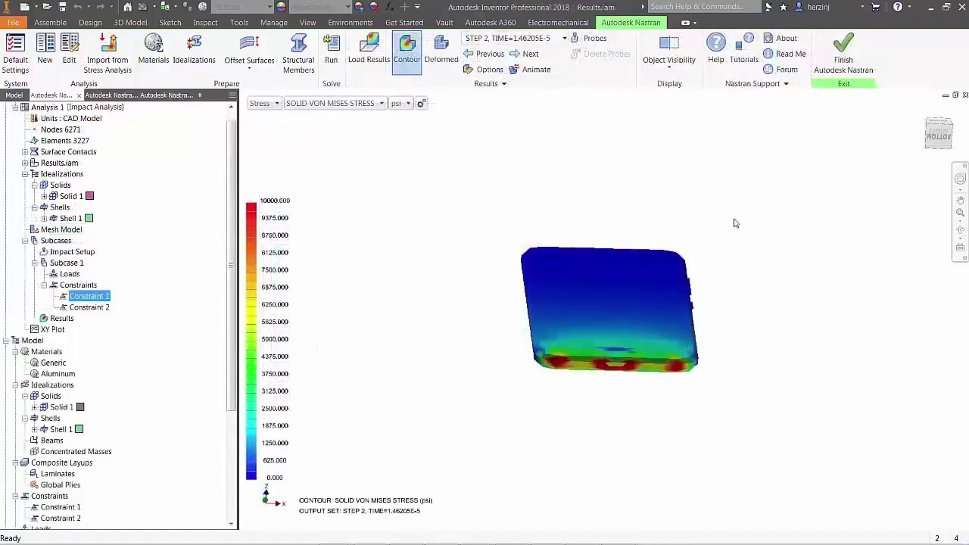
# Browse the phone's drop-impact stress results across the time steps
pyautogui.click(564, 39)
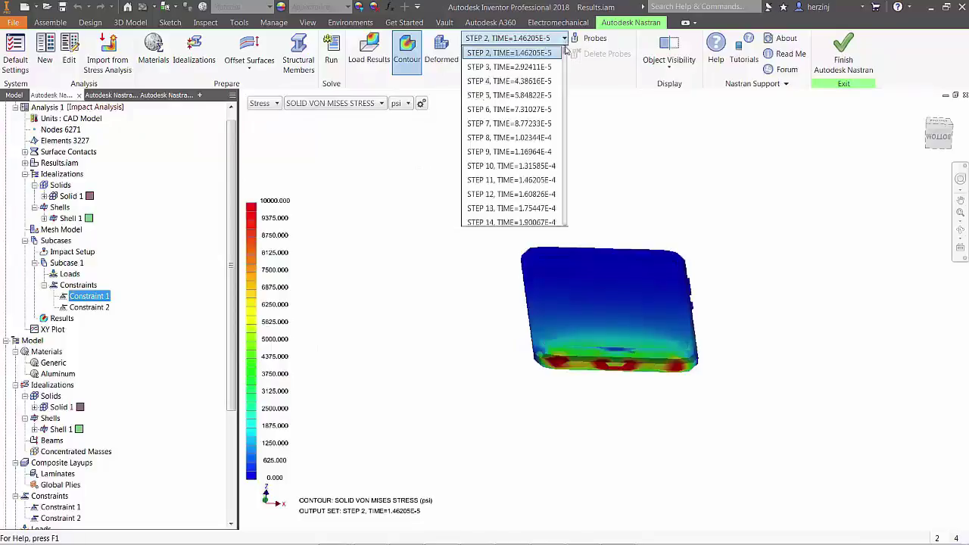
pyautogui.moveTo(564, 53); pyautogui.dragTo(565, 232)
pyautogui.click(682, 148)
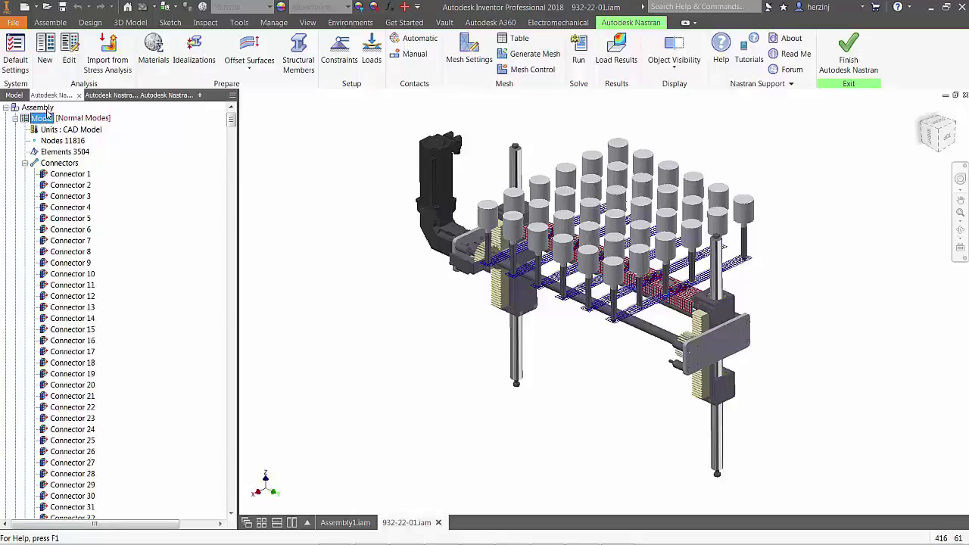
# Check in the frame's Modal analysis settings that the analysis type is Normal Modes
pyautogui.click(69, 53)
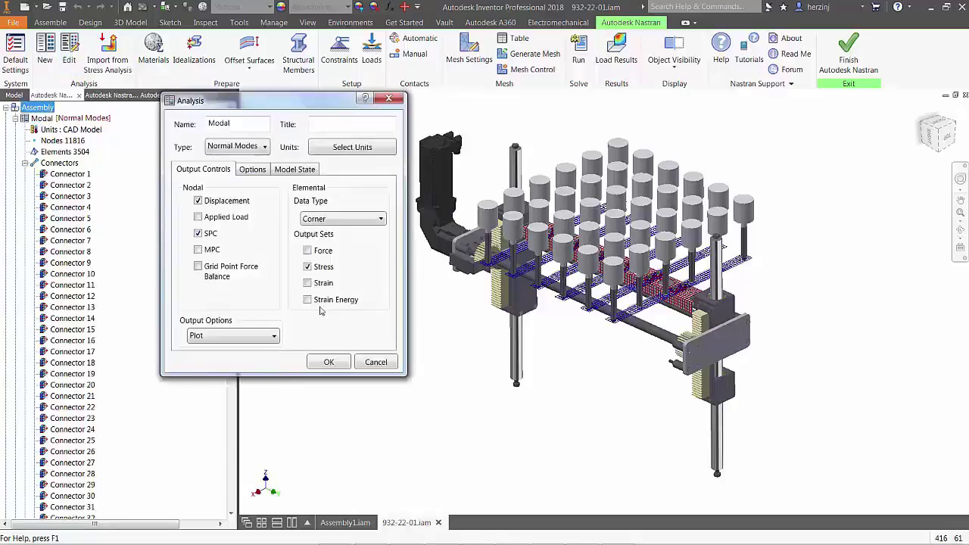
pyautogui.click(266, 152)
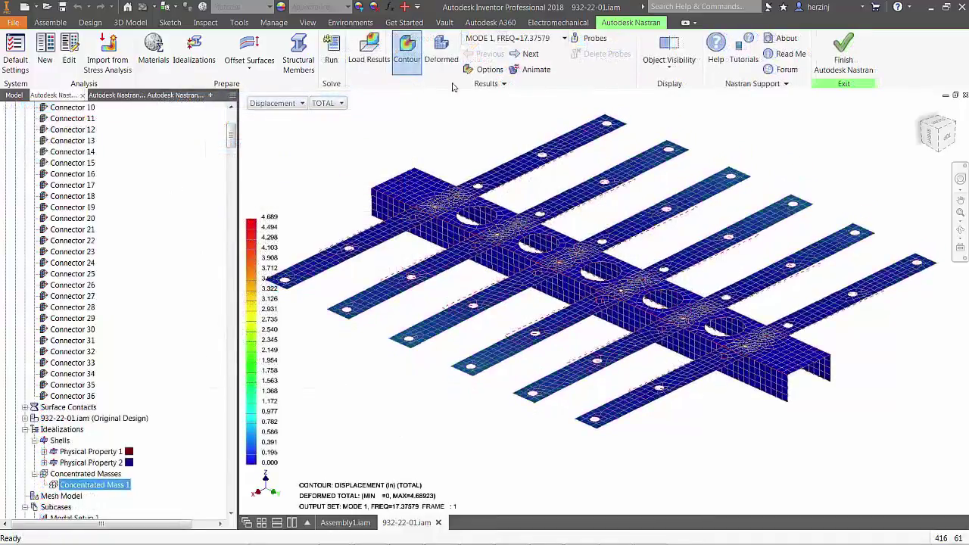
# Show the frame's Mode 2 shape at 24.939711 Hz from the computed modes list
pyautogui.click(564, 39)
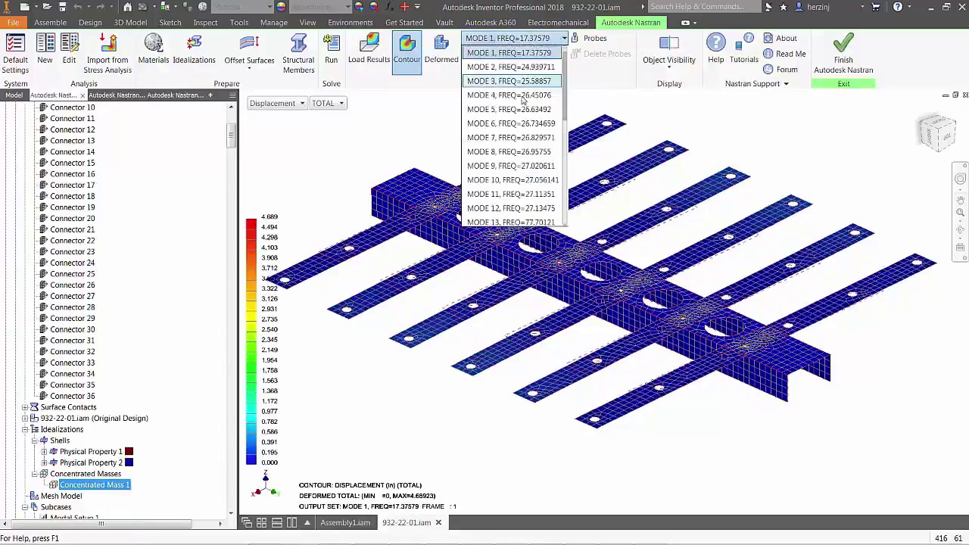
pyautogui.press('Escape')
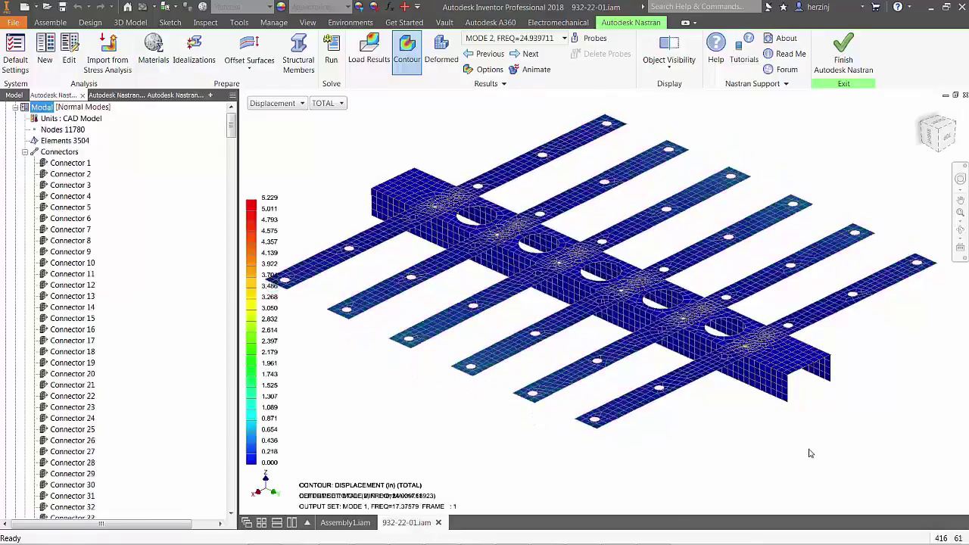
# Scroll the computed modes list toward MODE 30 at 135.05723 Hz, then close the list
pyautogui.click(530, 38)
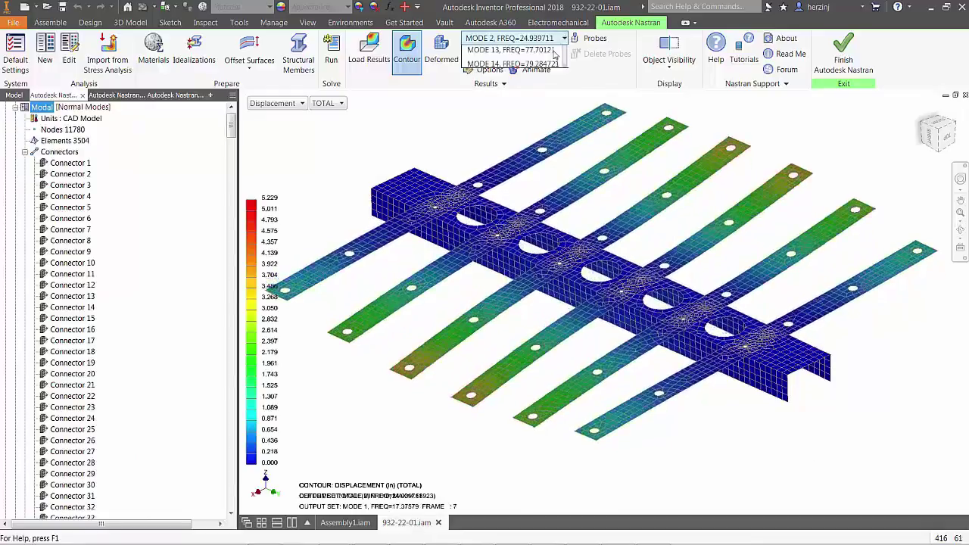
pyautogui.scroll(-3, 523, 136)
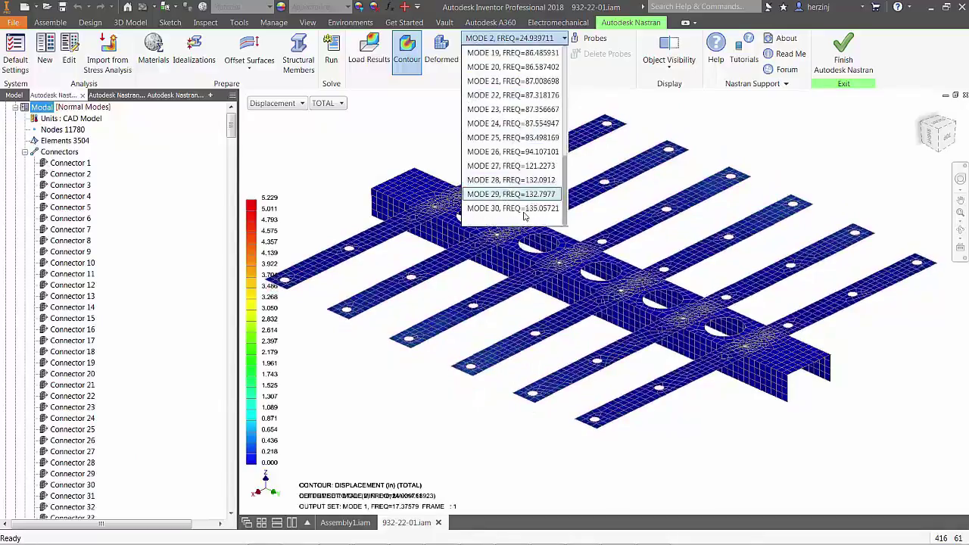
pyautogui.click(814, 392)
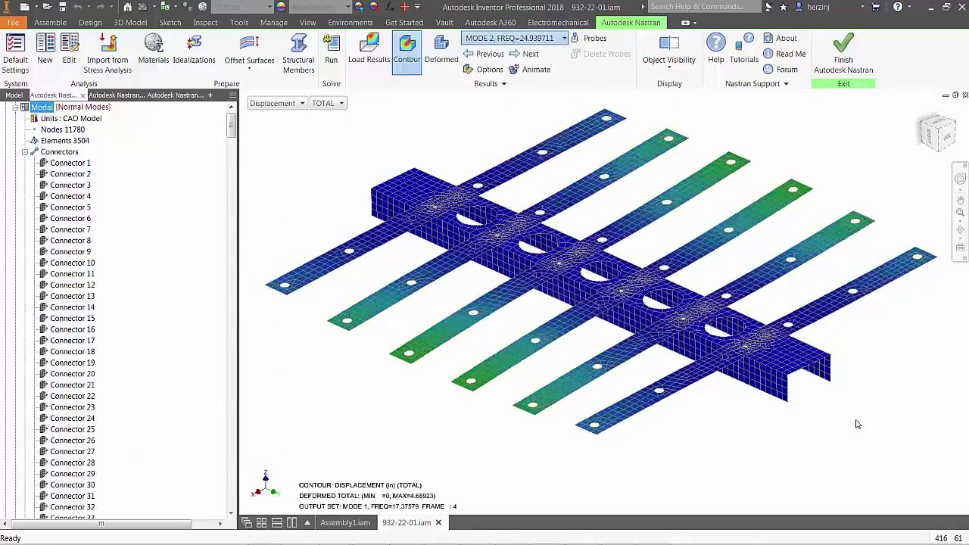